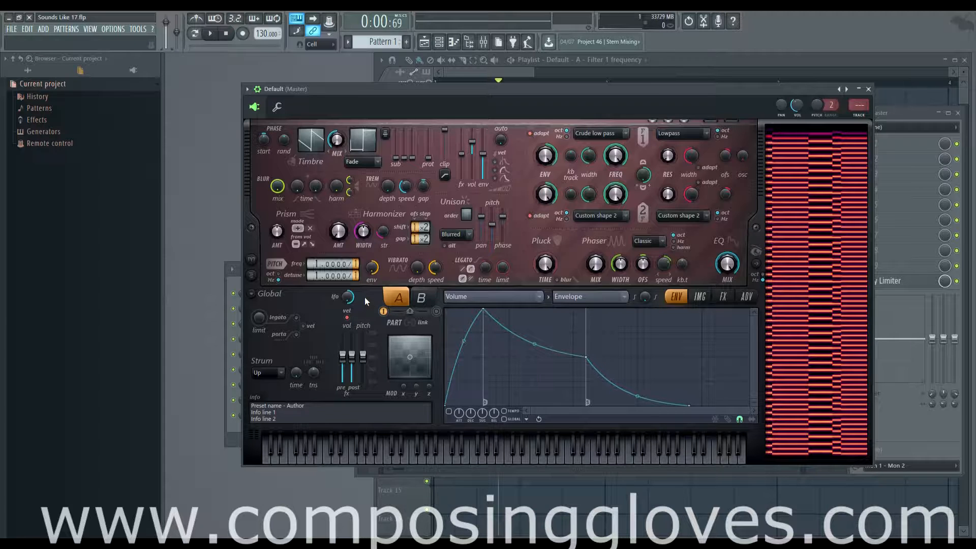
Examine the Global options for copying, pasting and locking parts, and compare its chorus and reverb entries with the effects page
{"action": "left_click", "coordinate": [251, 295]}
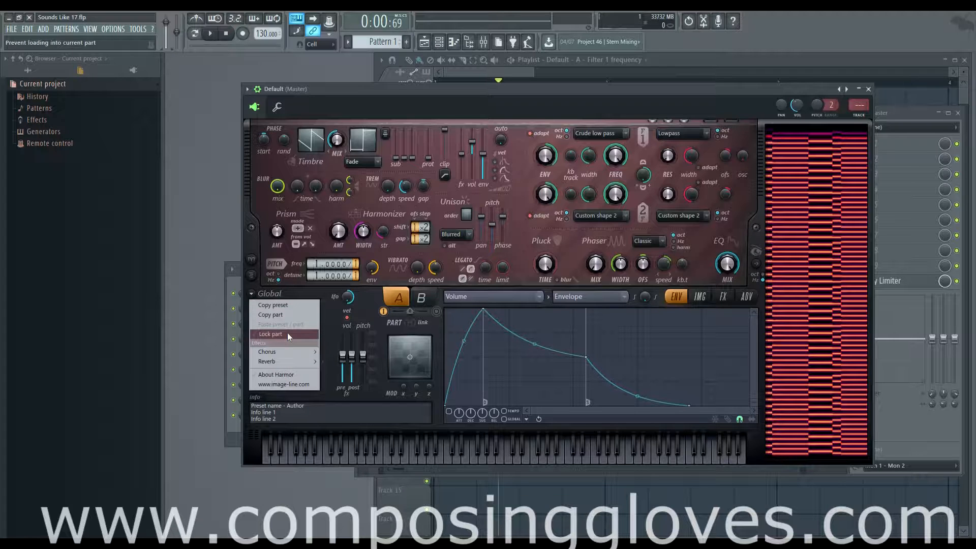
{"action": "mouse_move", "coordinate": [304, 351]}
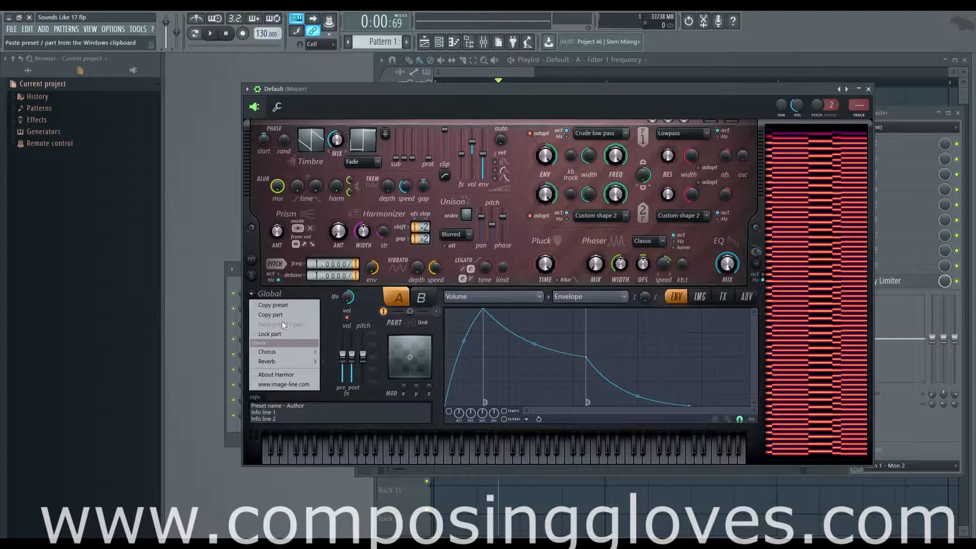
{"action": "left_click", "coordinate": [327, 310]}
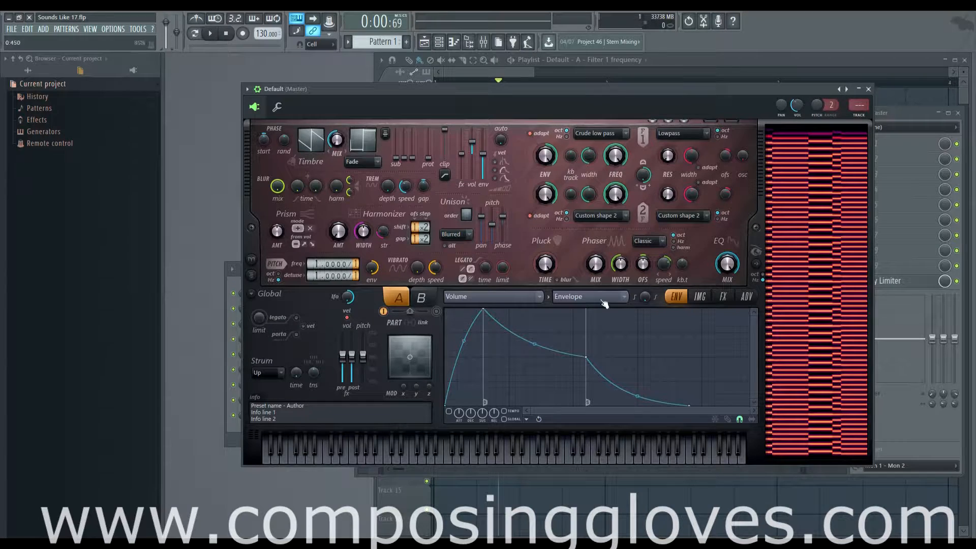
{"action": "left_click", "coordinate": [700, 296]}
{"action": "left_click", "coordinate": [722, 296]}
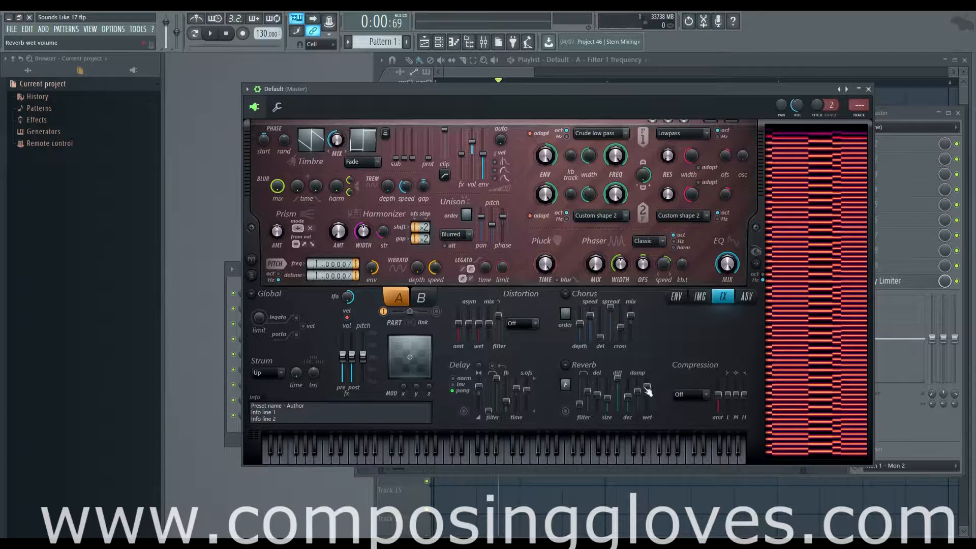
{"action": "left_click", "coordinate": [676, 296]}
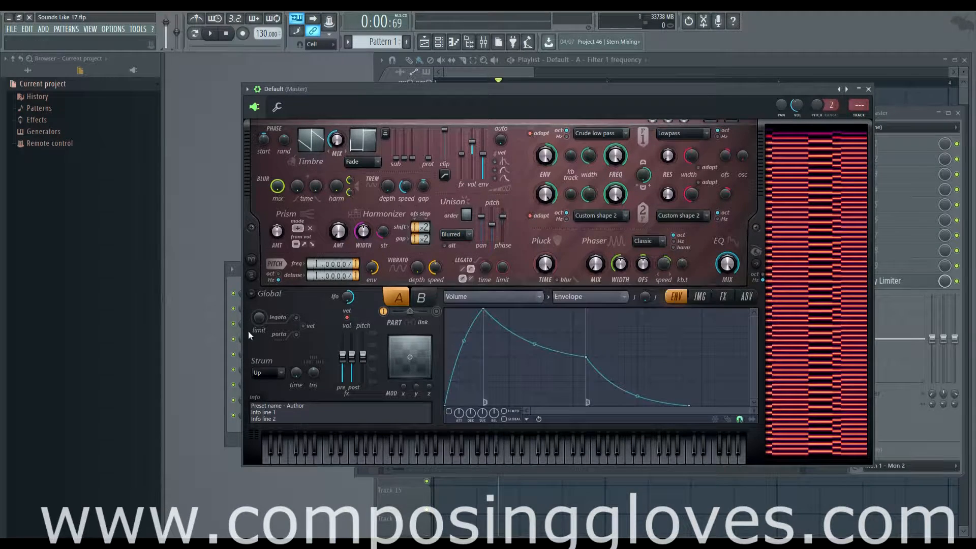
{"action": "left_click", "coordinate": [251, 293]}
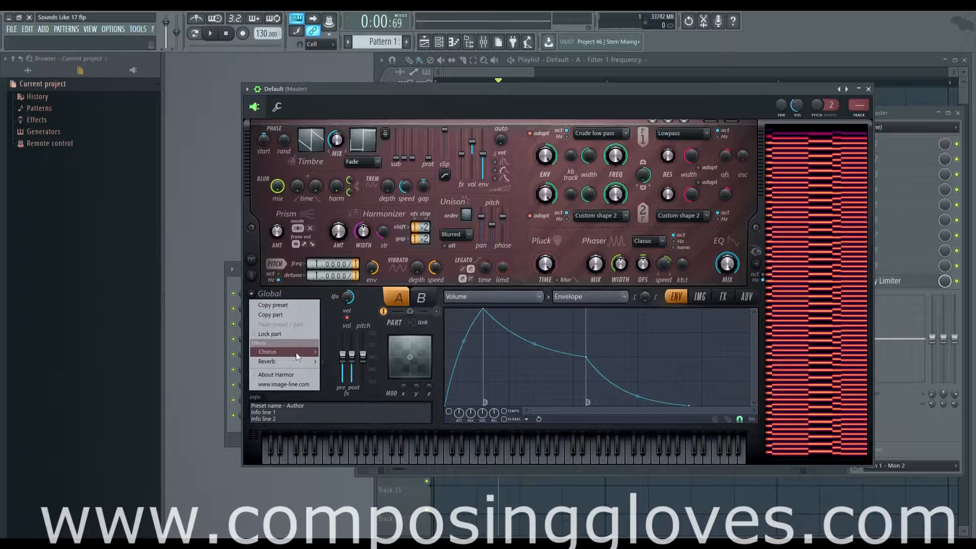
{"action": "mouse_move", "coordinate": [297, 362]}
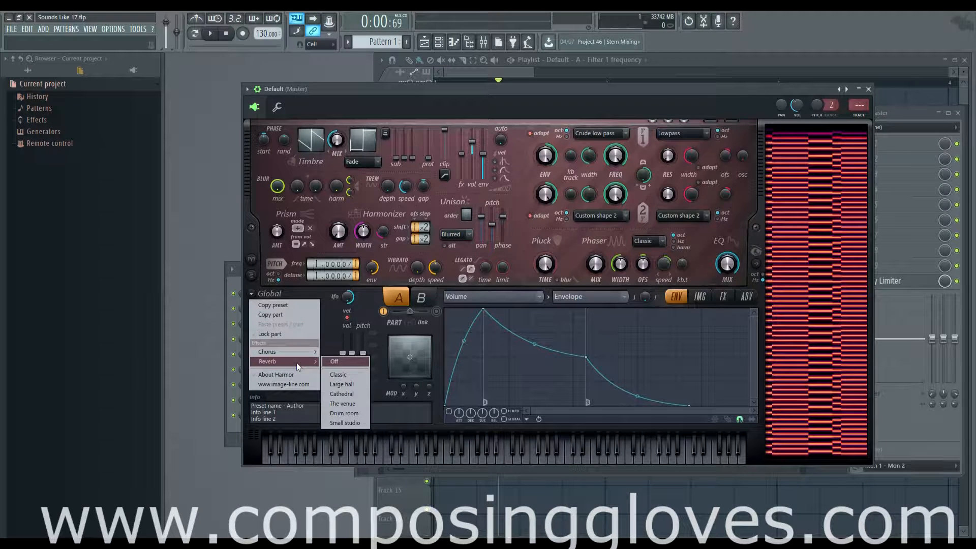
{"action": "left_click", "coordinate": [328, 317]}
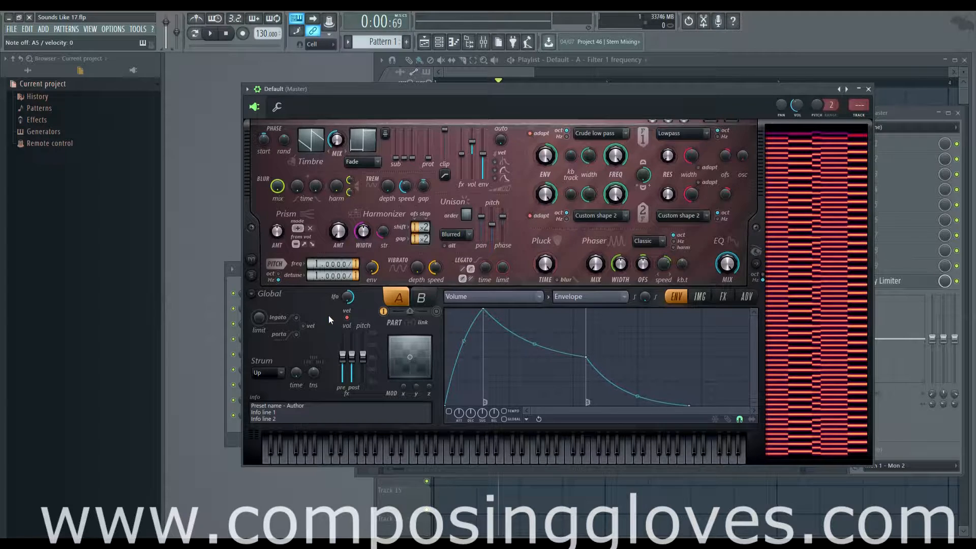
Raise part A's first sub-harmonic level and play a note to hear it
{"action": "left_click", "coordinate": [410, 298]}
{"action": "left_click", "coordinate": [400, 297]}
{"action": "left_click", "coordinate": [414, 300]}
{"action": "left_click", "coordinate": [399, 302]}
{"action": "left_click_drag", "start_coordinate": [396, 158], "coordinate": [395, 130]}
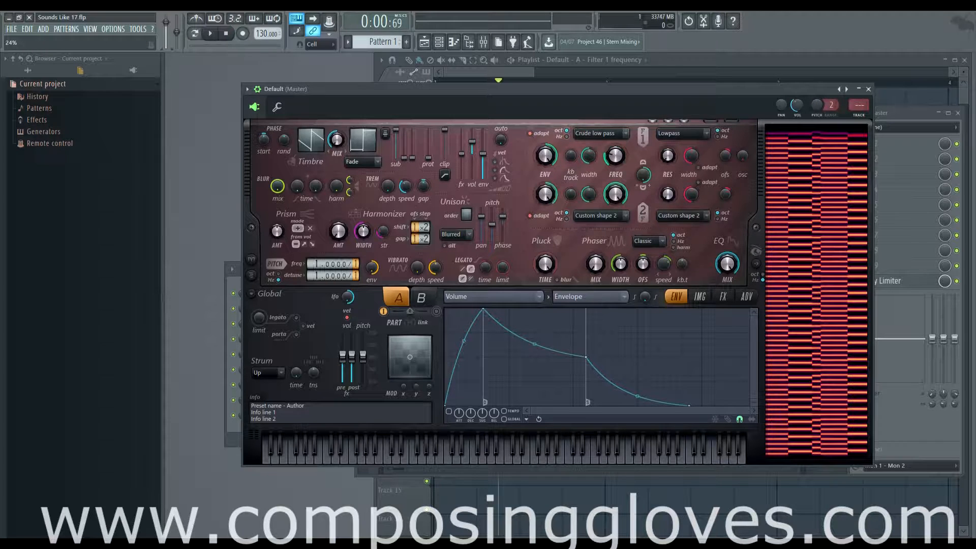
{"action": "key", "text": "n"}
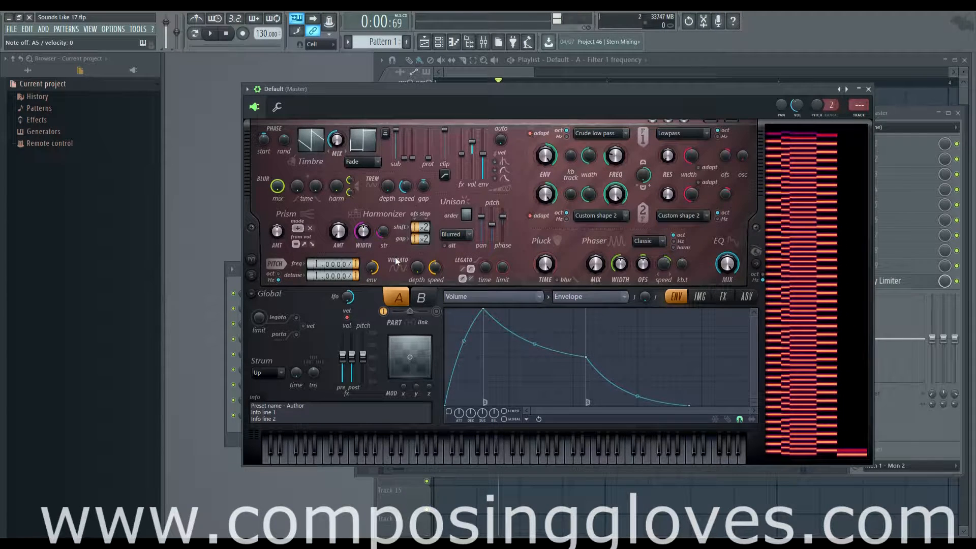
Compare the settings of part A and part B by alternating between them
{"action": "left_click", "coordinate": [421, 297]}
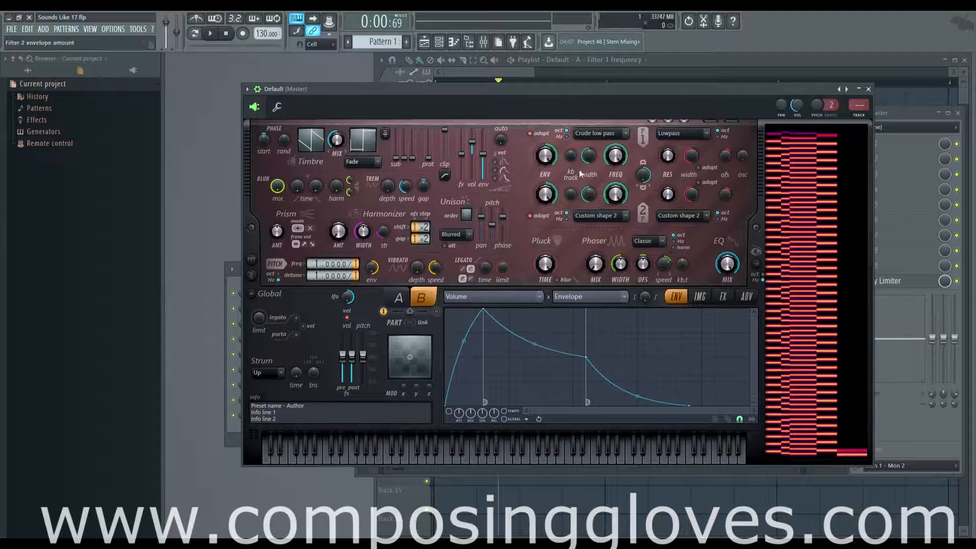
{"action": "left_click", "coordinate": [391, 301]}
{"action": "left_click", "coordinate": [415, 298]}
{"action": "left_click", "coordinate": [395, 297]}
{"action": "left_click", "coordinate": [416, 297]}
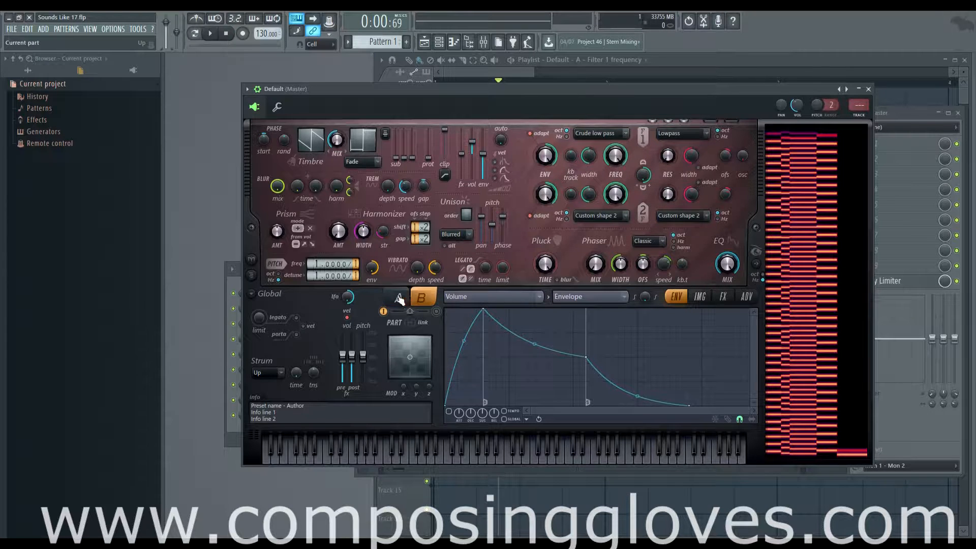
{"action": "left_click", "coordinate": [397, 297]}
{"action": "left_click", "coordinate": [415, 297]}
Audition part B alone by disabling part A and enabling B, and re-enable part A so both sound
{"action": "left_click", "coordinate": [385, 311]}
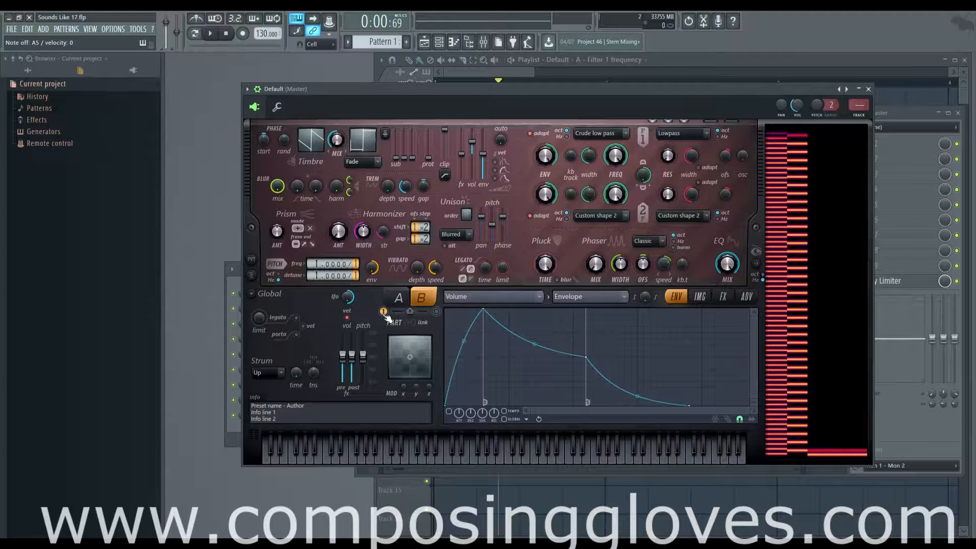
{"action": "left_click", "coordinate": [436, 311]}
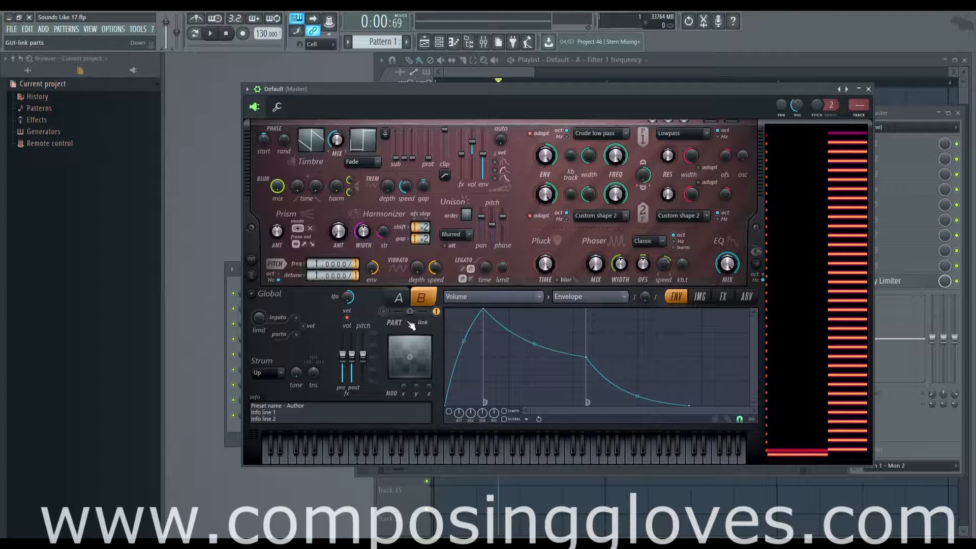
{"action": "left_click", "coordinate": [384, 311]}
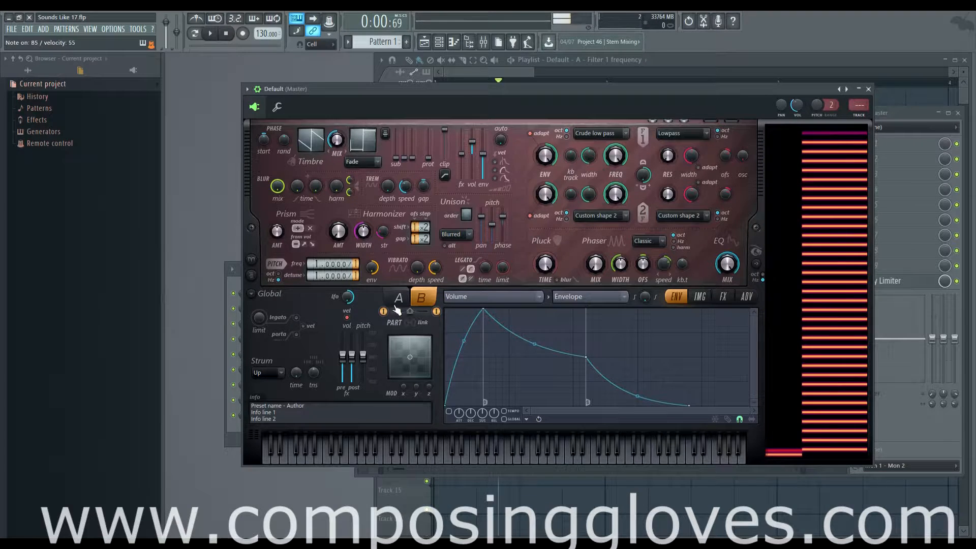
Try linked editing of both parts by adjusting the filter 1 frequency, and return to part A
{"action": "left_click", "coordinate": [416, 327]}
{"action": "left_click_drag", "start_coordinate": [616, 159], "coordinate": [616, 140]}
{"action": "left_click", "coordinate": [398, 297]}
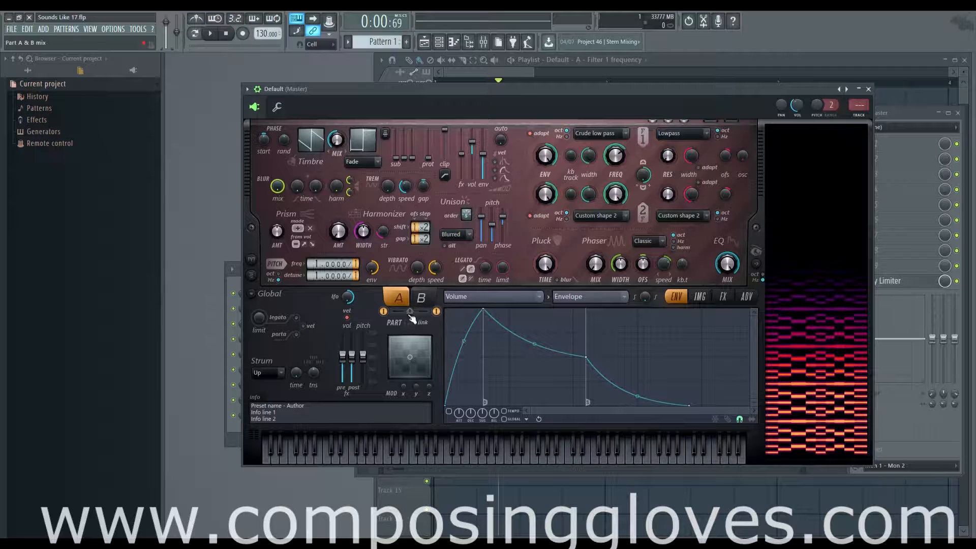
Sweep the part A and B mix towards A and towards B, and bring it back to the centre
{"action": "left_click_drag", "start_coordinate": [410, 312], "coordinate": [396, 311]}
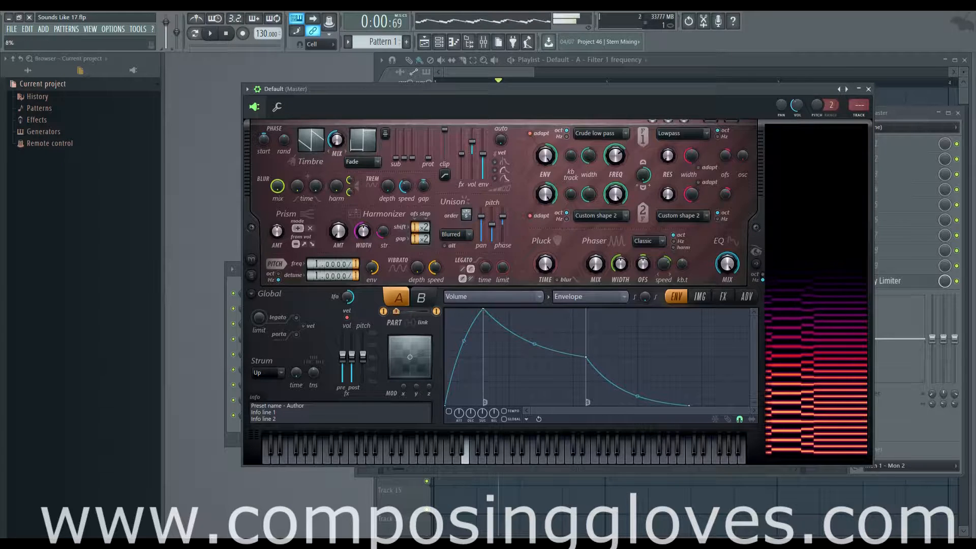
{"action": "left_click_drag", "start_coordinate": [394, 311], "coordinate": [426, 312]}
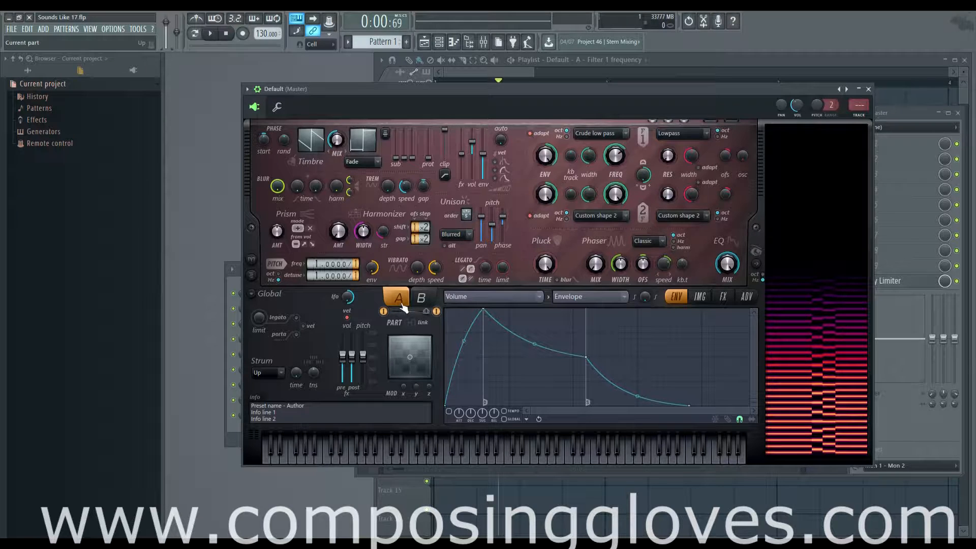
{"action": "left_click_drag", "start_coordinate": [426, 311], "coordinate": [409, 311]}
Copy part A's settings, paste them into part B, and return to part A
{"action": "left_click", "coordinate": [251, 294]}
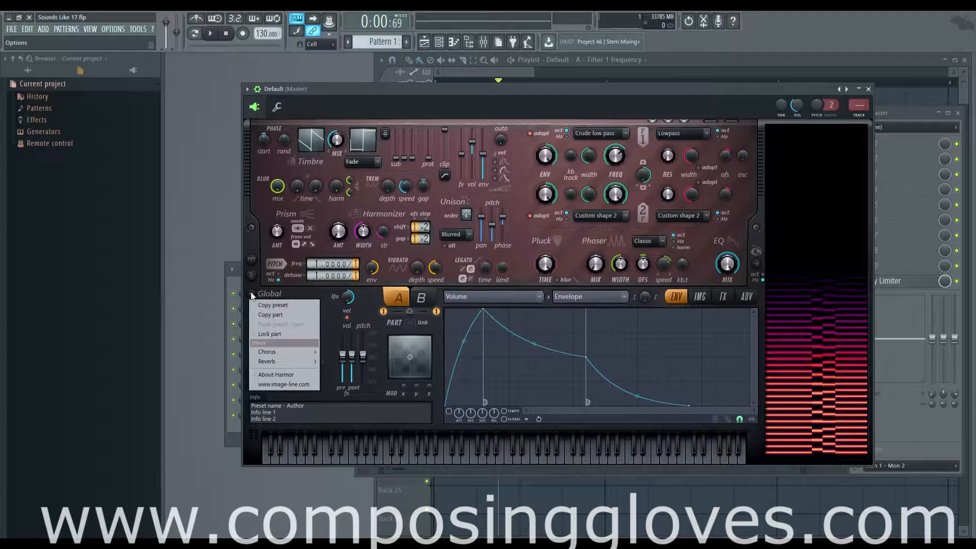
{"action": "left_click", "coordinate": [286, 312]}
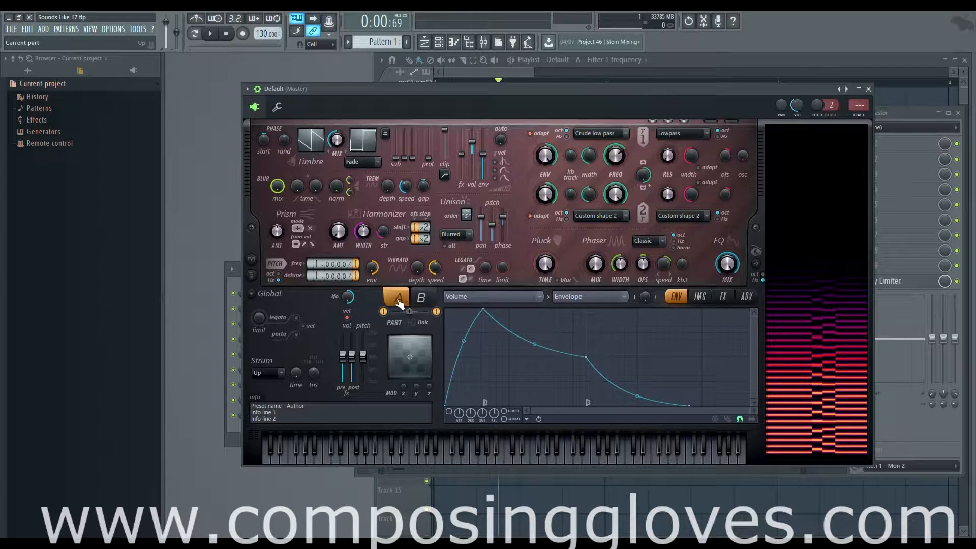
{"action": "left_click", "coordinate": [251, 294]}
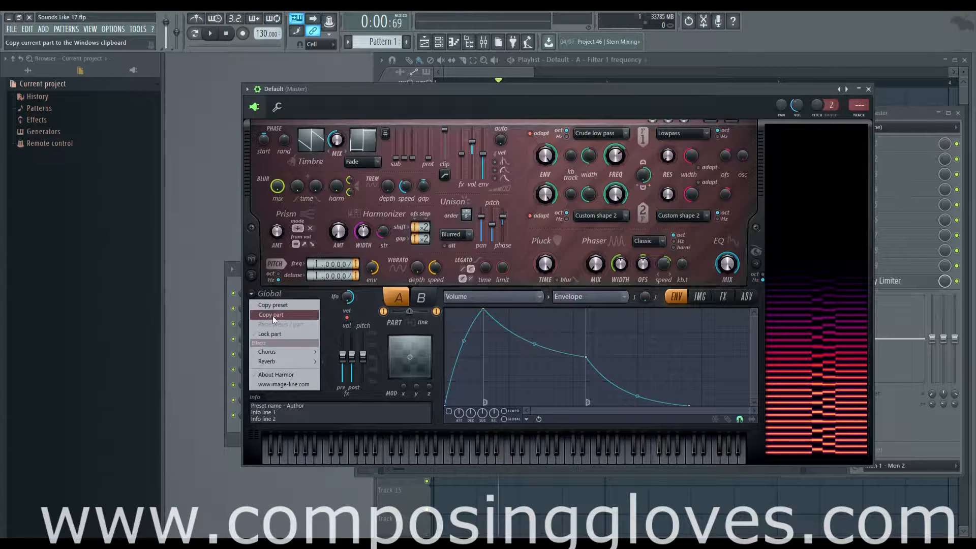
{"action": "left_click", "coordinate": [272, 316]}
{"action": "left_click", "coordinate": [421, 297]}
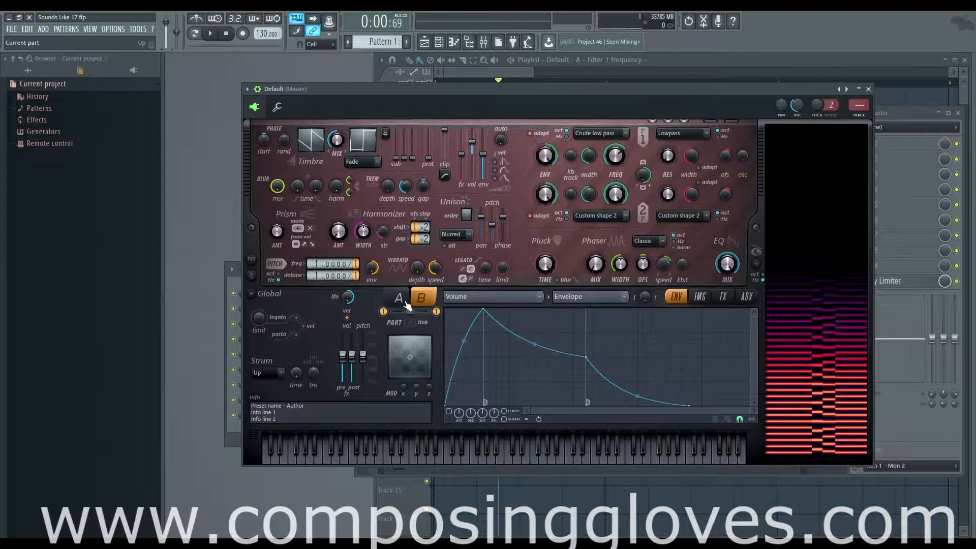
{"action": "left_click", "coordinate": [269, 289]}
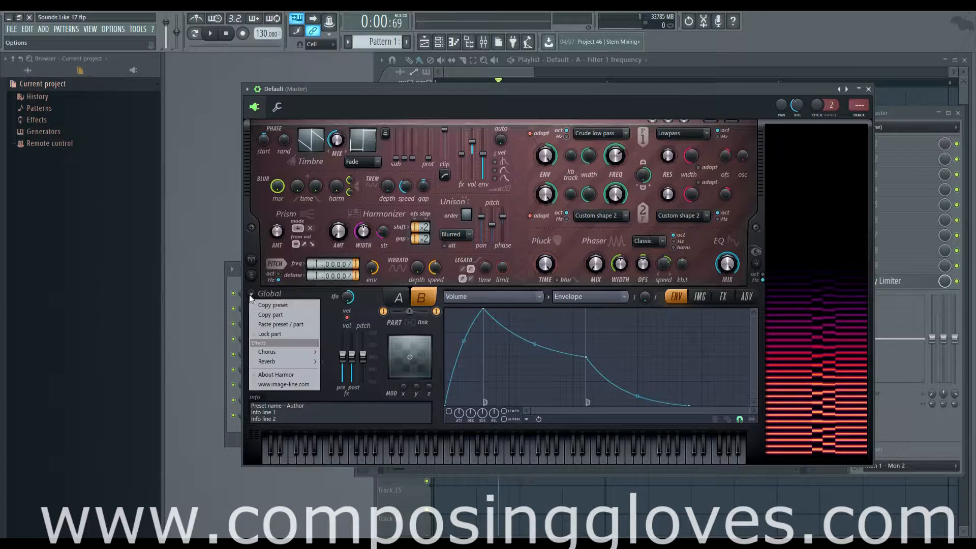
{"action": "left_click", "coordinate": [309, 325]}
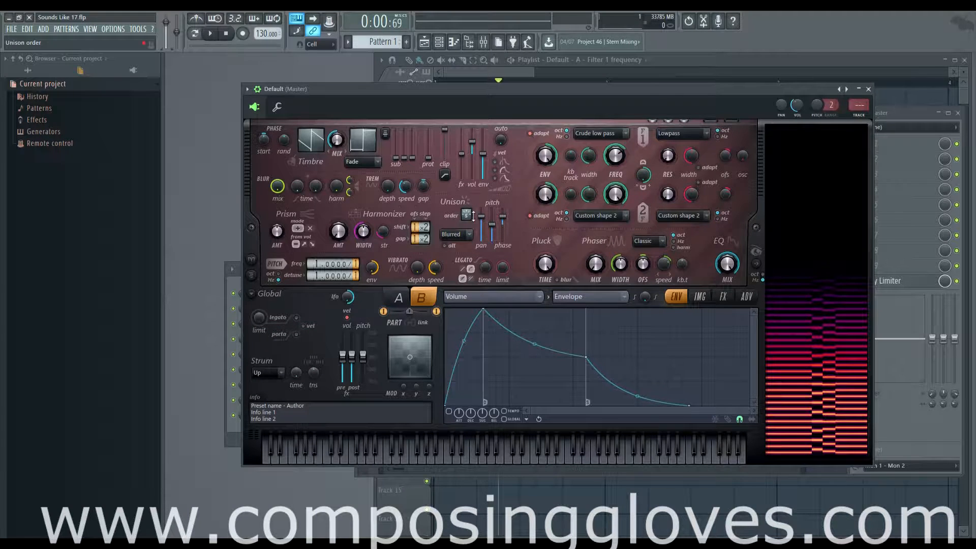
{"action": "left_click", "coordinate": [399, 297]}
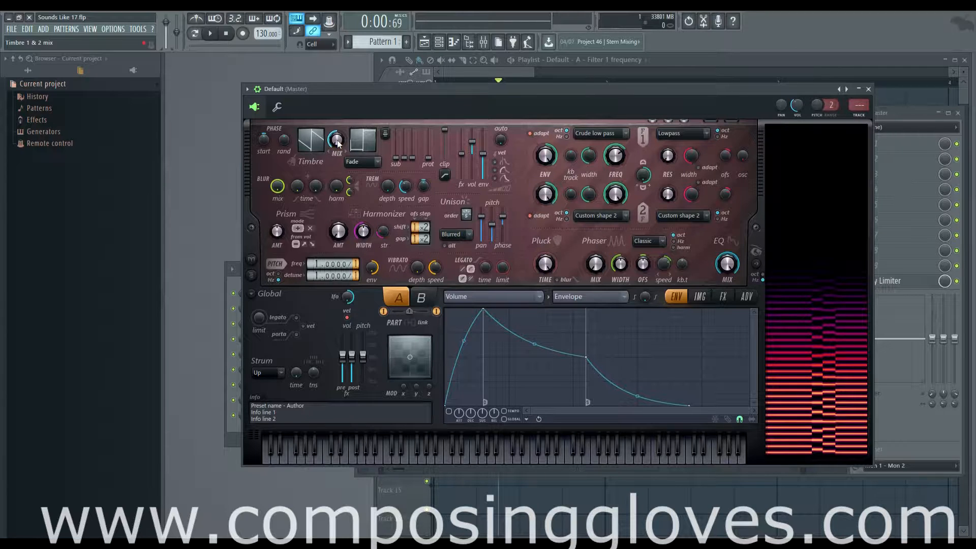
Shift the synth window slightly and examine the articulation target list and the main LFO amount
{"action": "left_click_drag", "start_coordinate": [435, 93], "coordinate": [425, 93]}
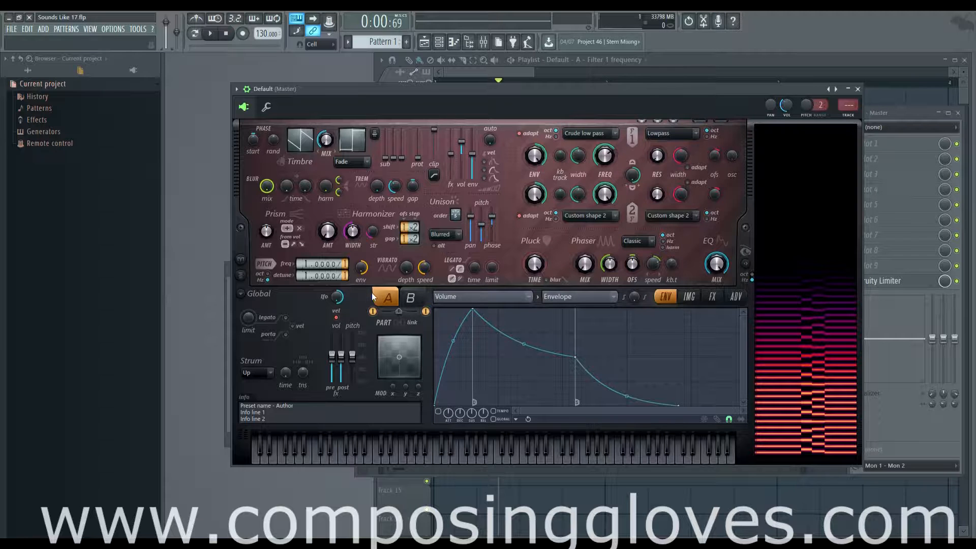
{"action": "left_click", "coordinate": [477, 296]}
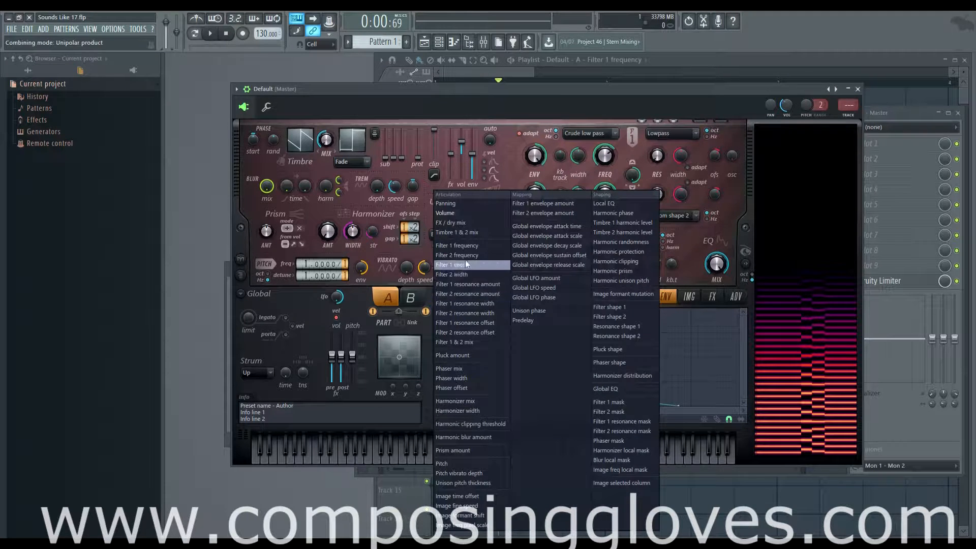
{"action": "left_click", "coordinate": [355, 303]}
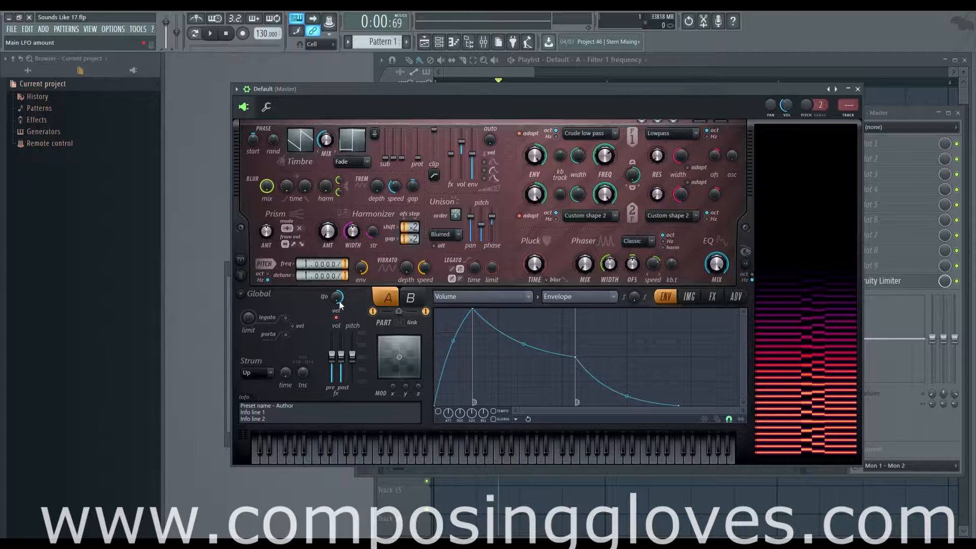
{"action": "mouse_move", "coordinate": [338, 300]}
{"action": "left_mouse_down"}
{"action": "mouse_move", "coordinate": [338, 325]}
{"action": "mouse_move", "coordinate": [338, 300]}
{"action": "left_mouse_up"}
Show the LFO for part A's volume, enable it, and raise its level to maximum
{"action": "left_click", "coordinate": [586, 297]}
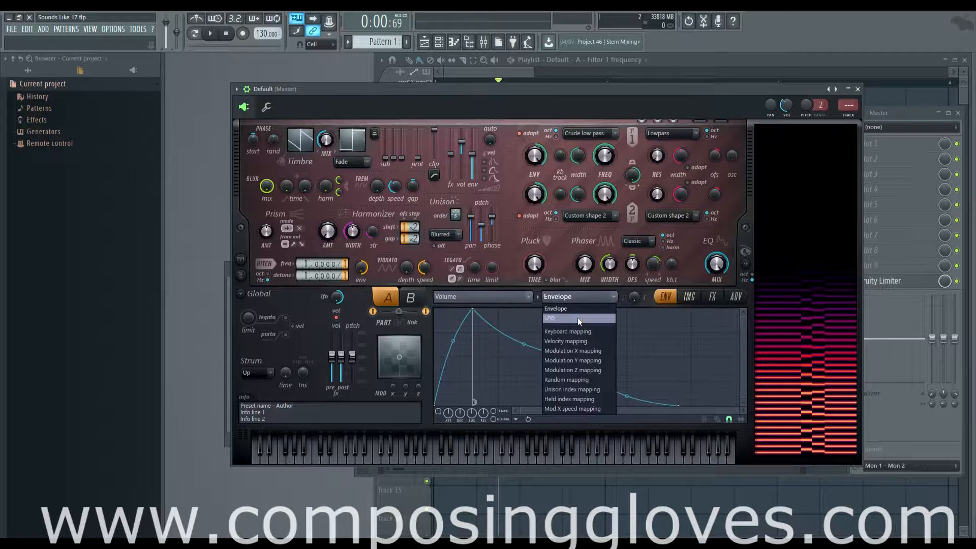
{"action": "left_click", "coordinate": [578, 317]}
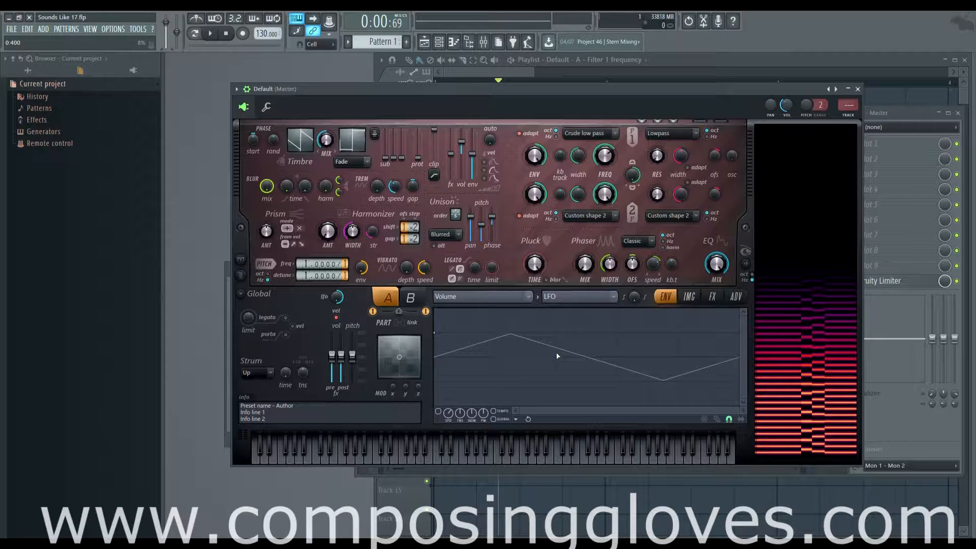
{"action": "left_click", "coordinate": [438, 412]}
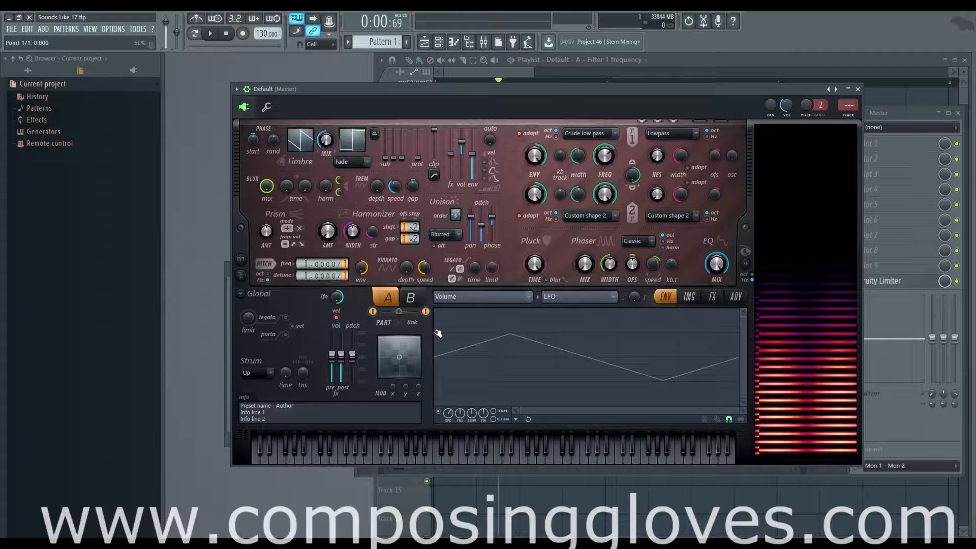
{"action": "left_click_drag", "start_coordinate": [435, 331], "coordinate": [440, 257]}
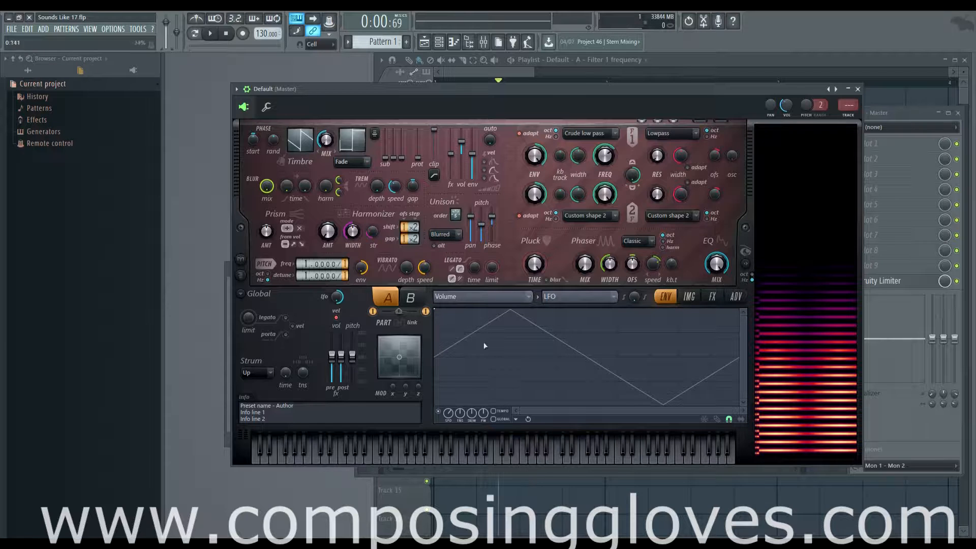
Raise the volume LFO's speed strongly and ease it back to a moderate rate while playing notes
{"action": "key", "text": "n"}
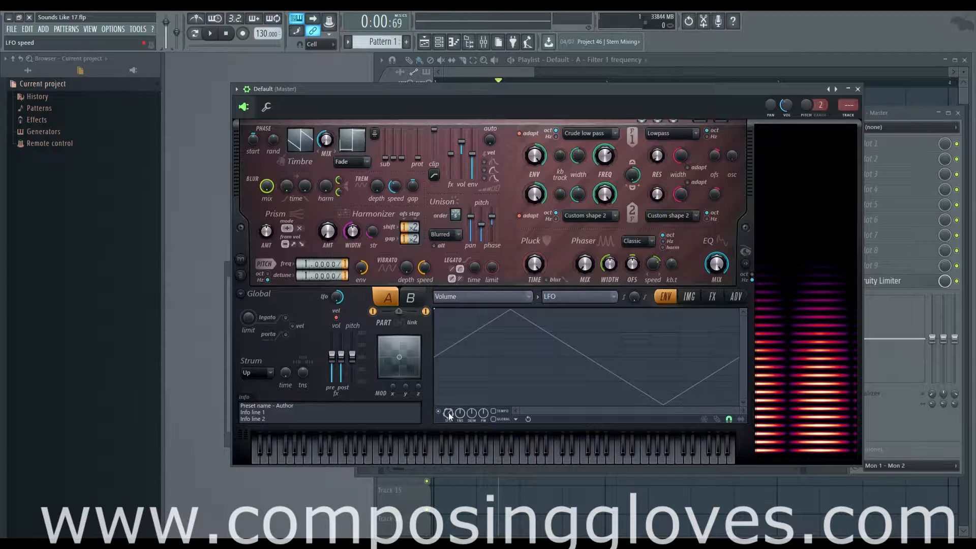
{"action": "scroll", "coordinate": [448, 413], "scroll_direction": "up", "scroll_amount": 5}
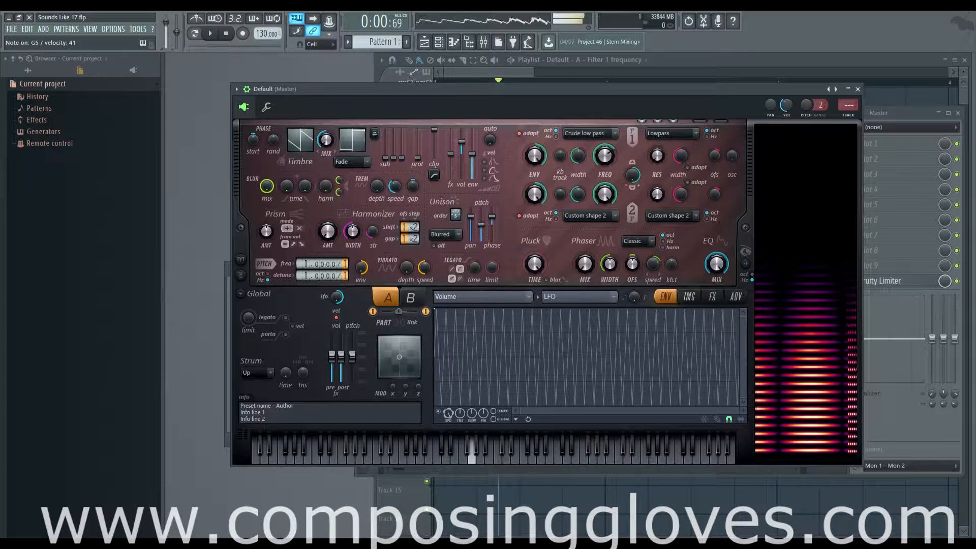
{"action": "mouse_move", "coordinate": [448, 413]}
{"action": "left_mouse_down"}
{"action": "mouse_move", "coordinate": [448, 437]}
{"action": "mouse_move", "coordinate": [448, 407]}
{"action": "mouse_move", "coordinate": [448, 427]}
{"action": "left_mouse_up"}
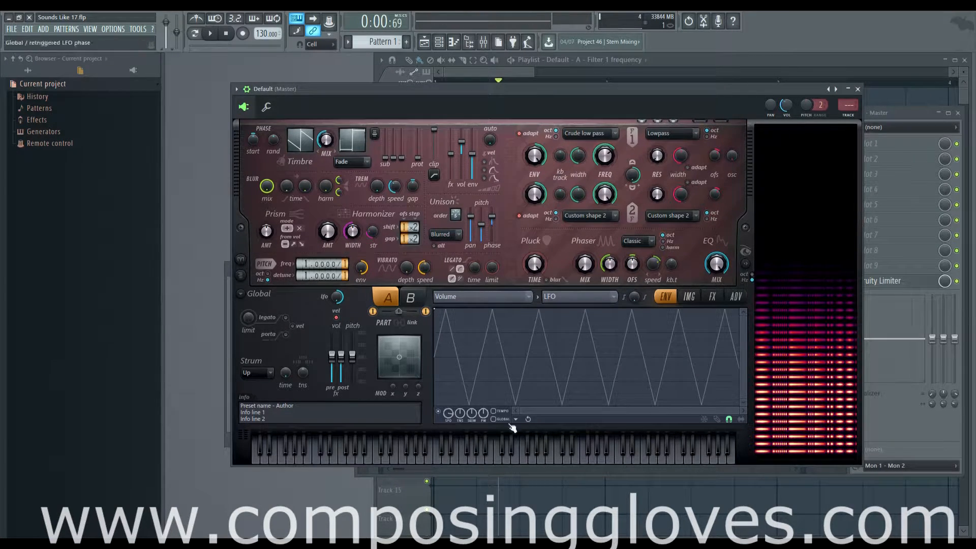
Show part A's volume envelope for comparison and return the volume articulator to its LFO
{"action": "left_click", "coordinate": [574, 301]}
{"action": "left_click", "coordinate": [575, 309]}
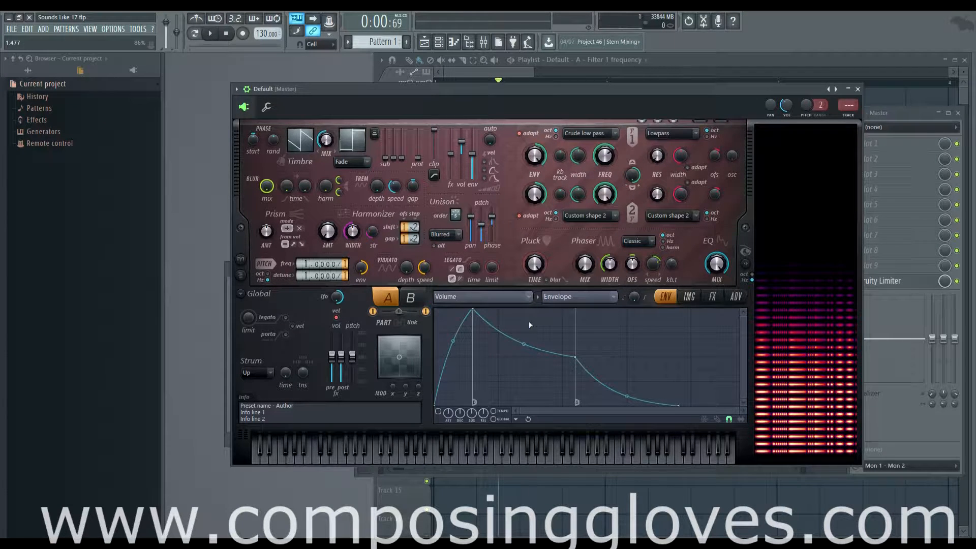
{"action": "left_click", "coordinate": [569, 298]}
{"action": "left_click", "coordinate": [563, 319]}
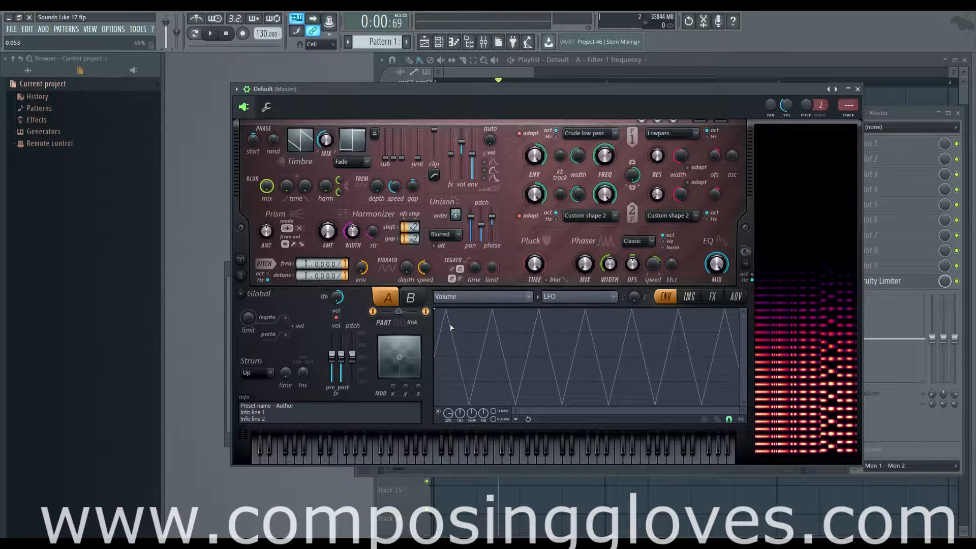
Lower the main LFO amount through zero to strongly negative, and bring it back to a high positive amount while playing notes
{"action": "left_click_drag", "start_coordinate": [339, 301], "coordinate": [340, 326]}
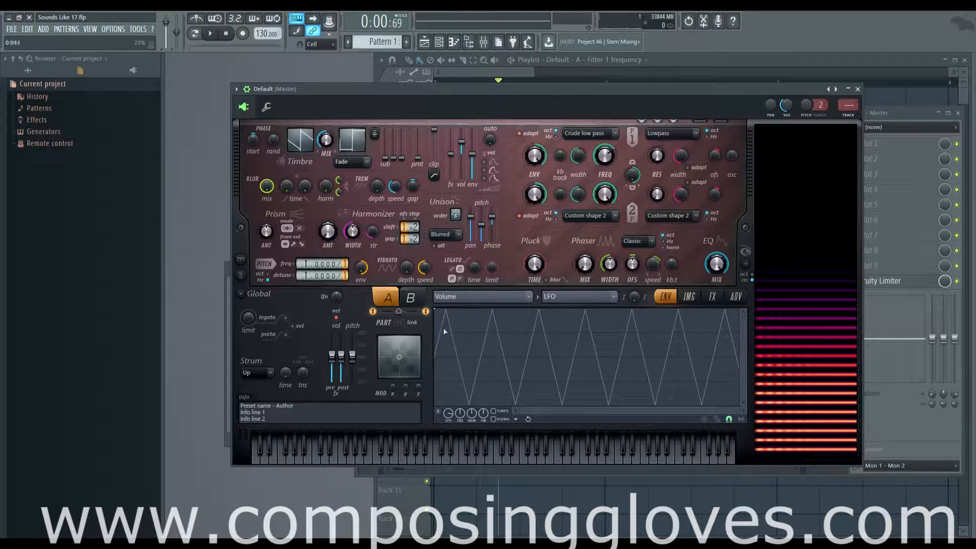
{"action": "left_click_drag", "start_coordinate": [337, 297], "coordinate": [337, 356]}
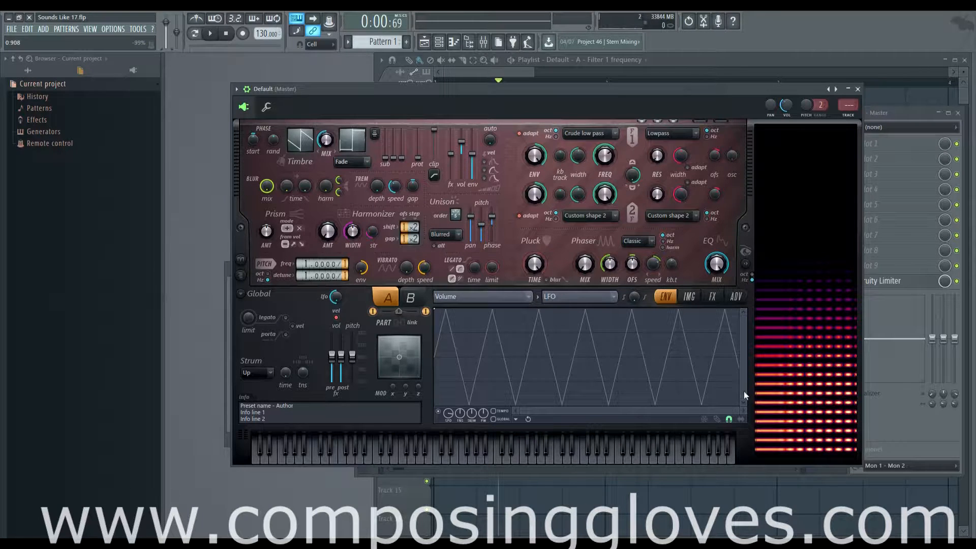
{"action": "left_click_drag", "start_coordinate": [335, 299], "coordinate": [335, 239]}
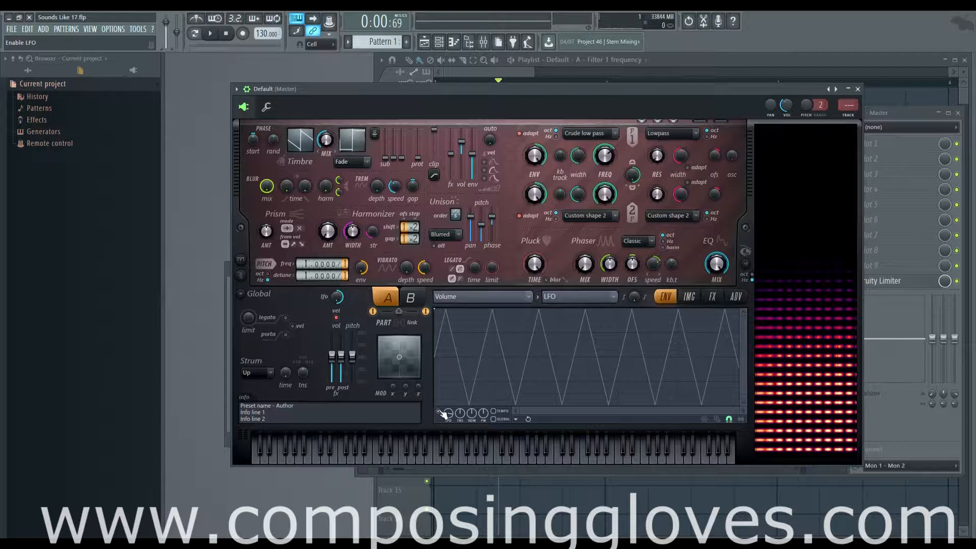
Look over the articulation target list and show the volume's Envelope instead of its LFO
{"action": "left_click", "coordinate": [505, 299]}
{"action": "left_click", "coordinate": [743, 340]}
{"action": "left_click", "coordinate": [600, 298]}
{"action": "left_click", "coordinate": [597, 310]}
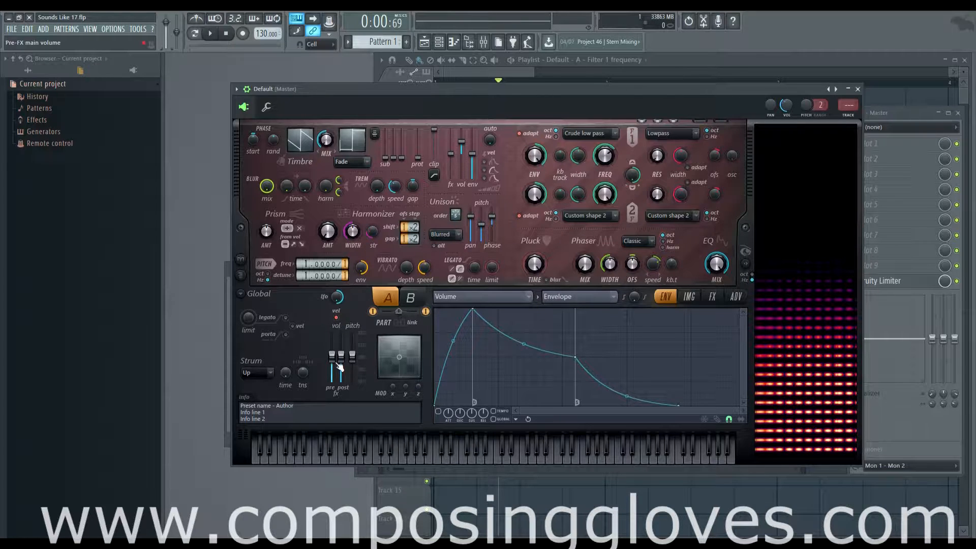
Try the pre-FX main volume and the velocity-to-volume switch while playing notes
{"action": "mouse_move", "coordinate": [334, 361]}
{"action": "left_mouse_down"}
{"action": "mouse_move", "coordinate": [333, 334]}
{"action": "mouse_move", "coordinate": [334, 358]}
{"action": "left_mouse_up"}
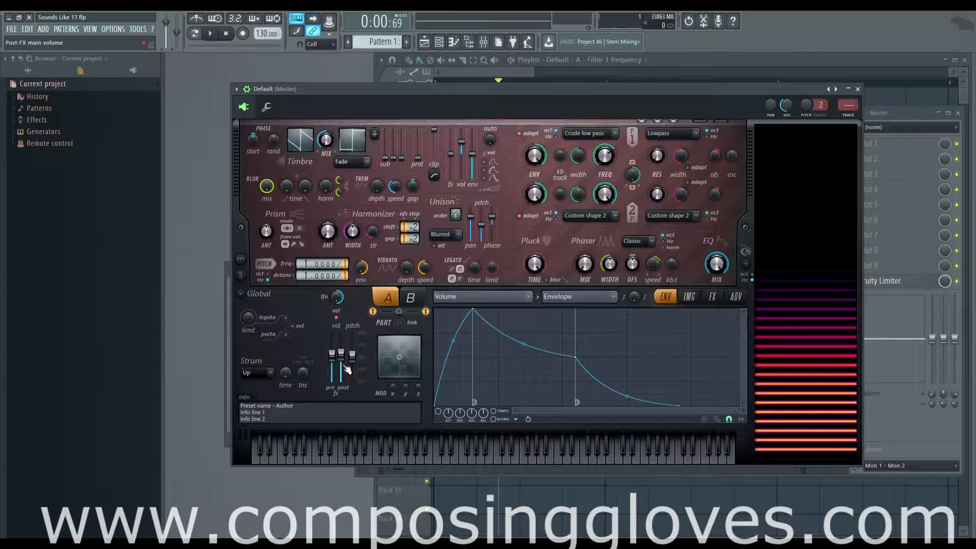
{"action": "left_click", "coordinate": [336, 318]}
{"action": "key", "text": "n"}
{"action": "key", "text": "n"}
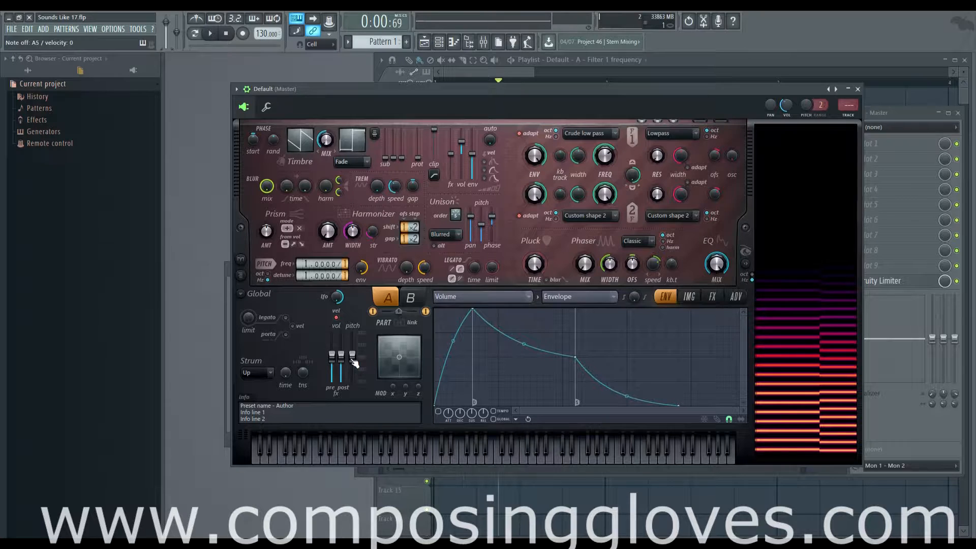
Sweep the main pitch up and down while holding notes and bring it back near the centre
{"action": "key", "text": "n"}
{"action": "mouse_move", "coordinate": [352, 359]}
{"action": "left_mouse_down"}
{"action": "mouse_move", "coordinate": [352, 346]}
{"action": "mouse_move", "coordinate": [353, 379]}
{"action": "mouse_move", "coordinate": [353, 346]}
{"action": "mouse_move", "coordinate": [354, 361]}
{"action": "left_mouse_up"}
{"action": "key", "text": "n"}
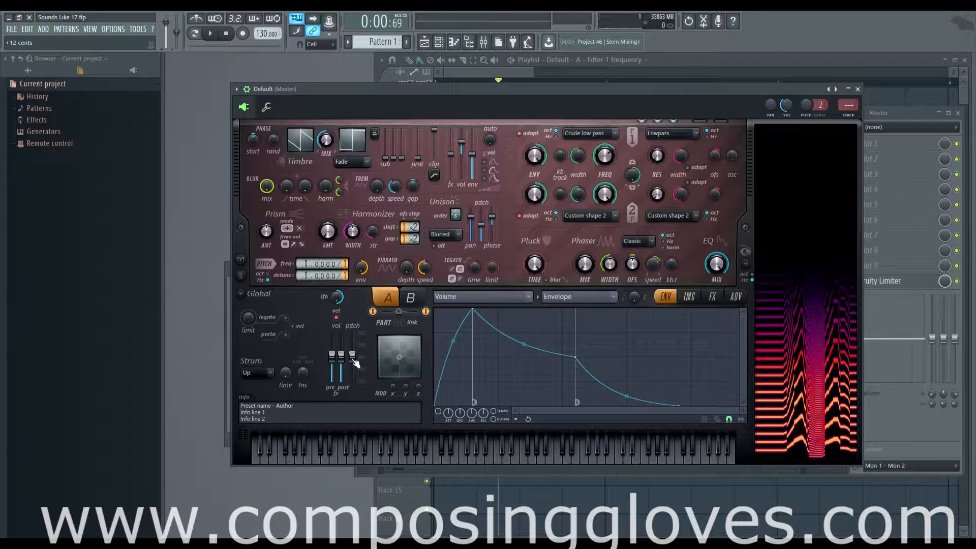
Check the main pitch control's options and show the Pitch envelope in the articulation editor
{"action": "right_click", "coordinate": [354, 362]}
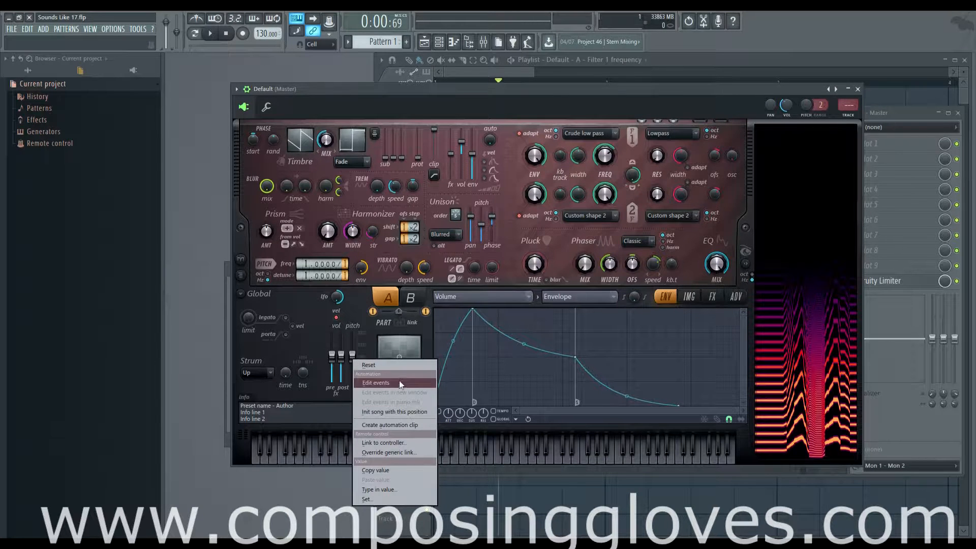
{"action": "left_click", "coordinate": [477, 299]}
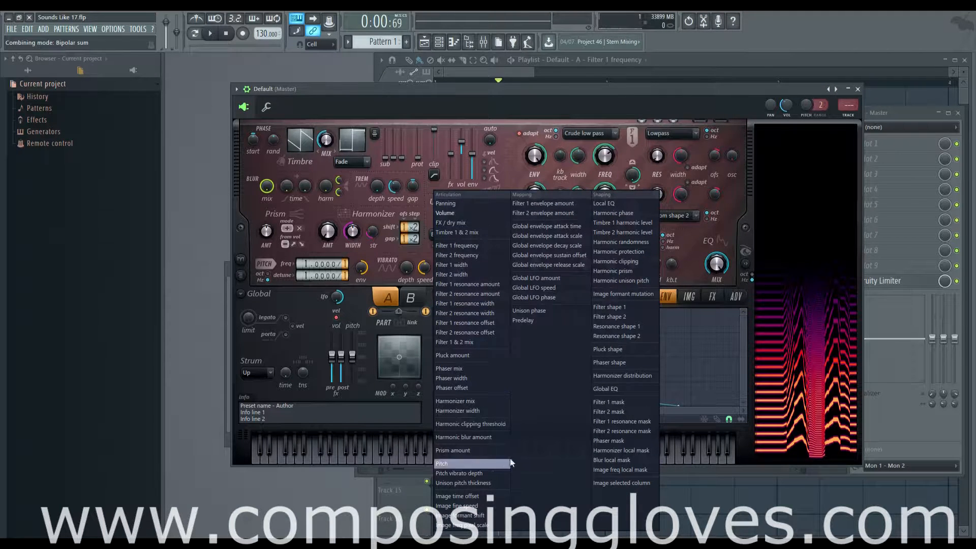
{"action": "left_click", "coordinate": [478, 464]}
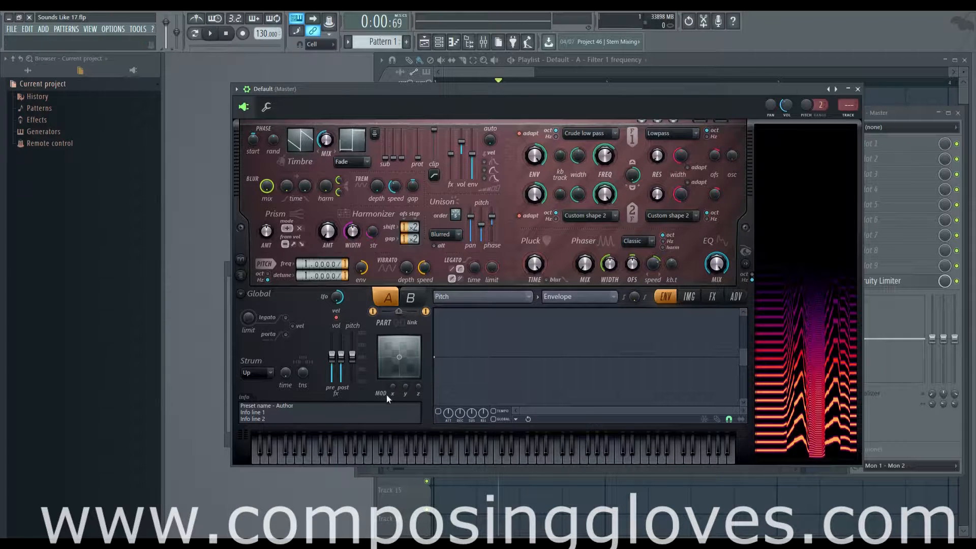
Quick-map the filter 1 frequency to Modulation X and test it by sweeping the X modulation back to 50%
{"action": "mouse_move", "coordinate": [418, 387]}
{"action": "left_mouse_down"}
{"action": "mouse_move", "coordinate": [418, 368]}
{"action": "mouse_move", "coordinate": [405, 385]}
{"action": "mouse_move", "coordinate": [405, 372]}
{"action": "mouse_move", "coordinate": [393, 377]}
{"action": "mouse_move", "coordinate": [410, 392]}
{"action": "left_mouse_up"}
{"action": "scroll", "coordinate": [606, 159], "scroll_direction": "down", "scroll_amount": 6}
{"action": "scroll", "coordinate": [605, 159], "scroll_direction": "up", "scroll_amount": 9}
{"action": "right_click", "coordinate": [606, 159]}
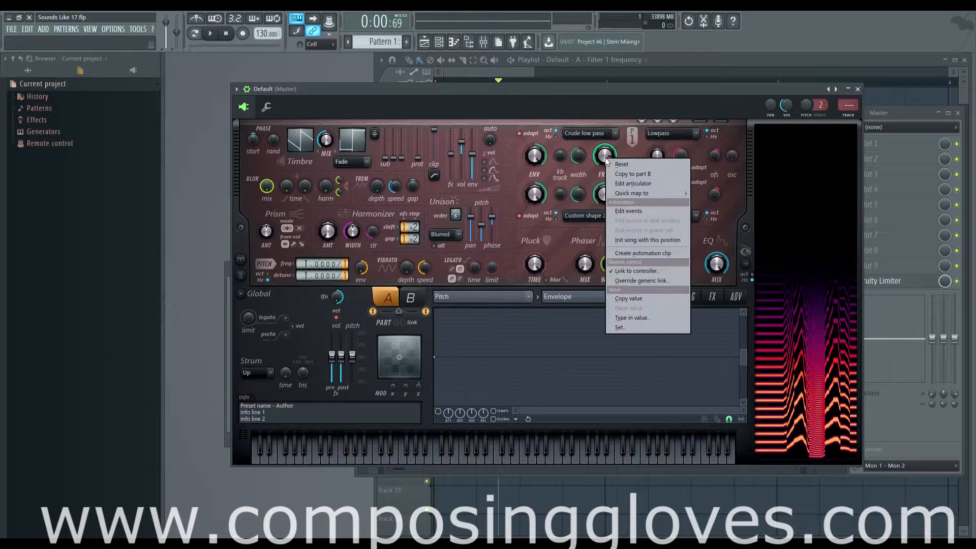
{"action": "mouse_move", "coordinate": [635, 193]}
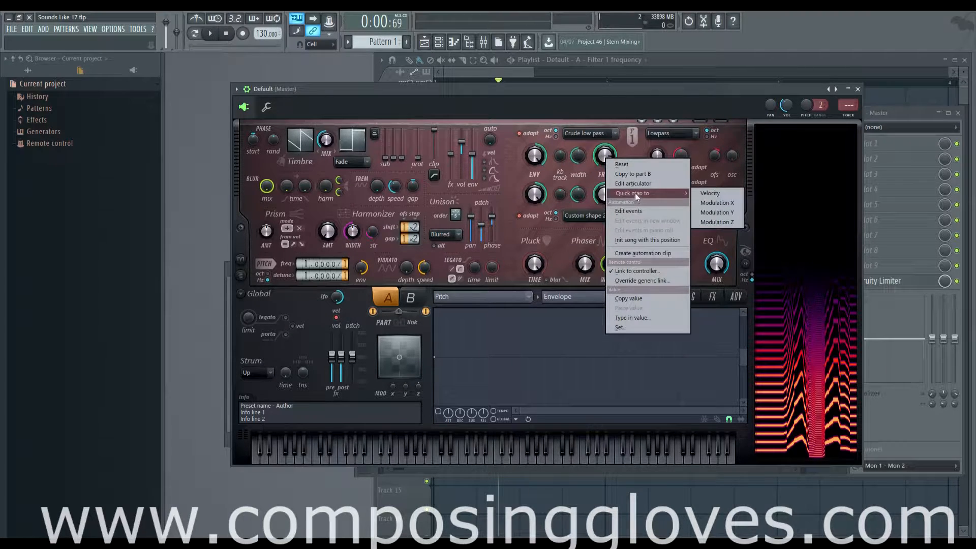
{"action": "left_click", "coordinate": [727, 203]}
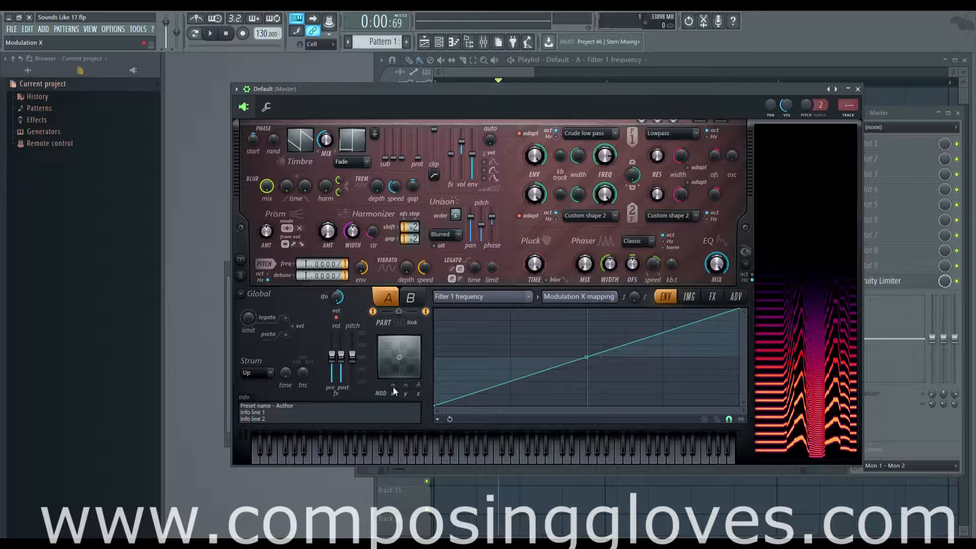
{"action": "mouse_move", "coordinate": [392, 387]}
{"action": "left_mouse_down"}
{"action": "mouse_move", "coordinate": [393, 362]}
{"action": "mouse_move", "coordinate": [392, 392]}
{"action": "mouse_move", "coordinate": [393, 384]}
{"action": "left_mouse_up"}
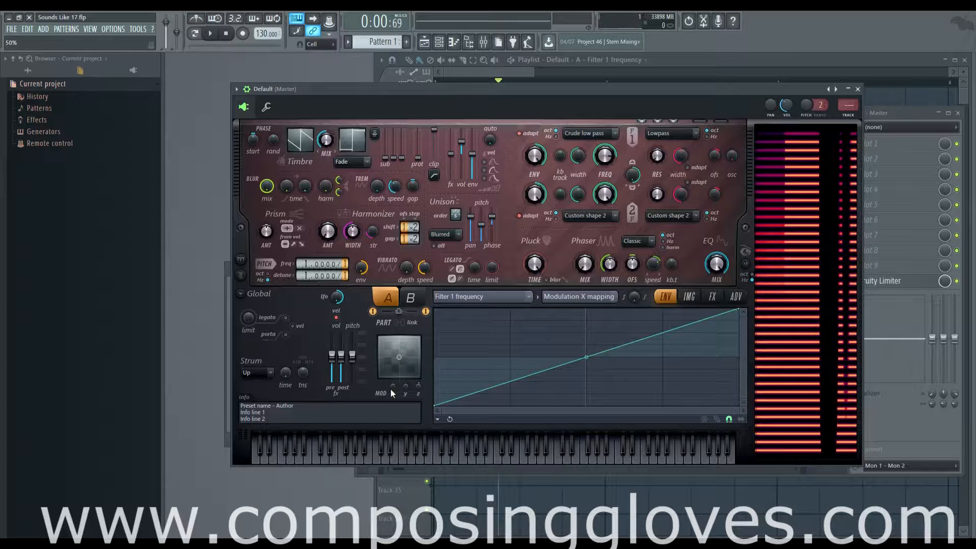
Quick-map the filter 1 resonance amount to Modulation X and sweep the X modulation to hear it
{"action": "right_click", "coordinate": [660, 155]}
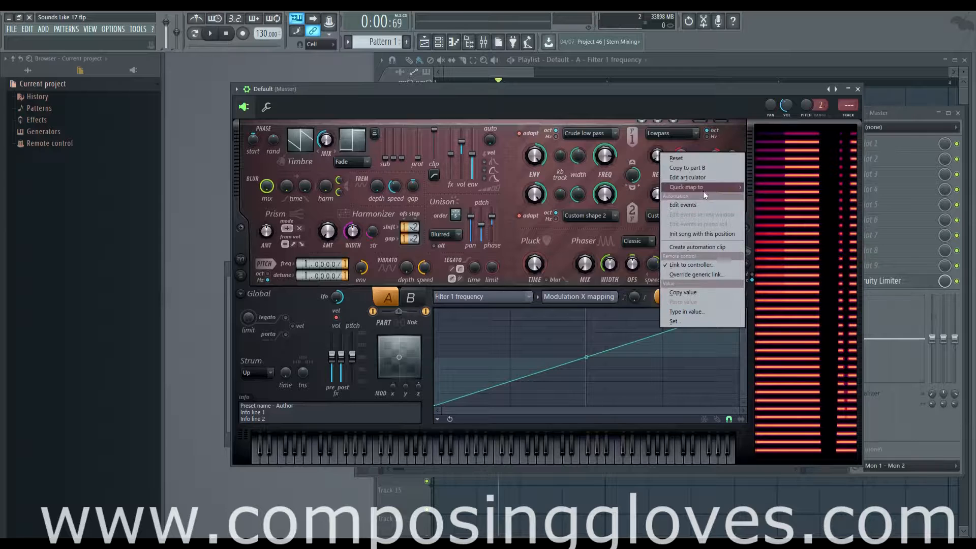
{"action": "mouse_move", "coordinate": [703, 189]}
{"action": "left_click", "coordinate": [785, 196]}
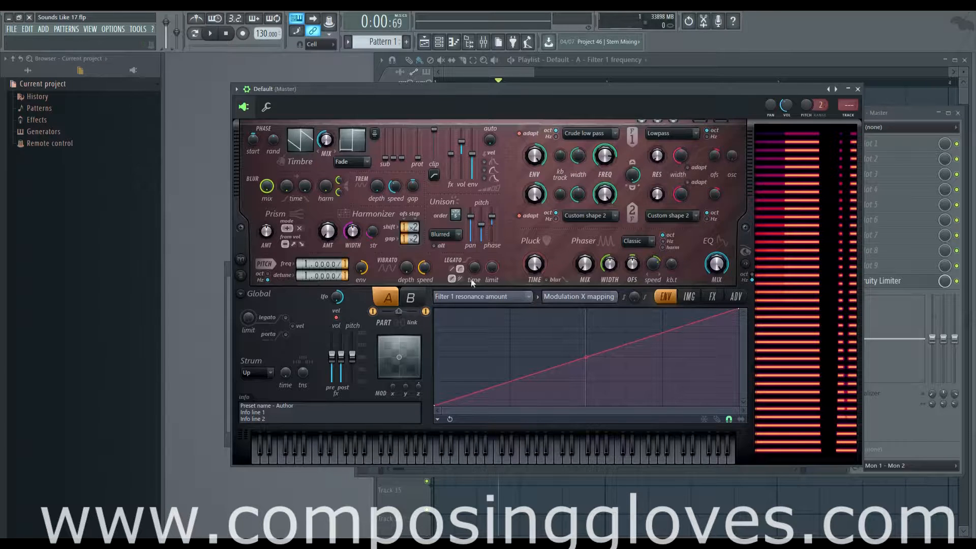
{"action": "mouse_move", "coordinate": [393, 386]}
{"action": "left_mouse_down"}
{"action": "mouse_move", "coordinate": [393, 417]}
{"action": "mouse_move", "coordinate": [392, 351]}
{"action": "mouse_move", "coordinate": [393, 381]}
{"action": "left_mouse_up"}
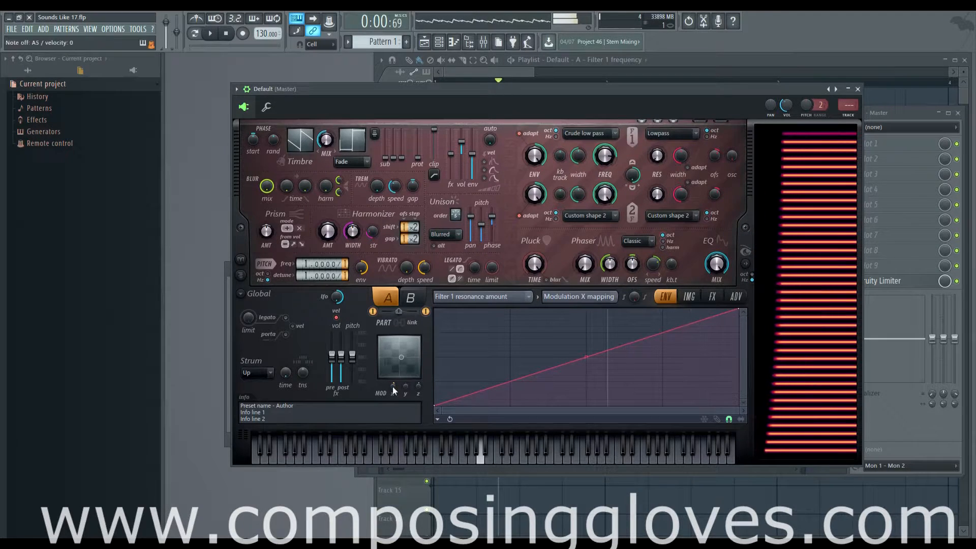
Adjust the filter 1 resonance amount and fine-tune the filter 1 frequency
{"action": "right_click", "coordinate": [648, 161]}
{"action": "left_click", "coordinate": [651, 160]}
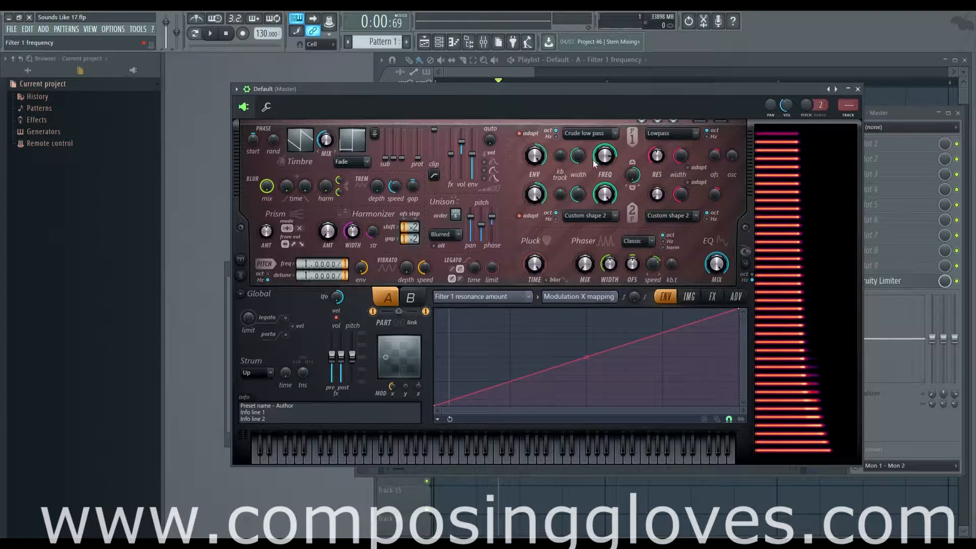
{"action": "mouse_move", "coordinate": [605, 157]}
{"action": "left_mouse_down"}
{"action": "mouse_move", "coordinate": [605, 166]}
{"action": "mouse_move", "coordinate": [604, 152]}
{"action": "left_mouse_up"}
Bend the resonance's Modulation X mapping curve strongly upward and test it by moving the X and Z modulation
{"action": "left_click_drag", "start_coordinate": [586, 356], "coordinate": [586, 311]}
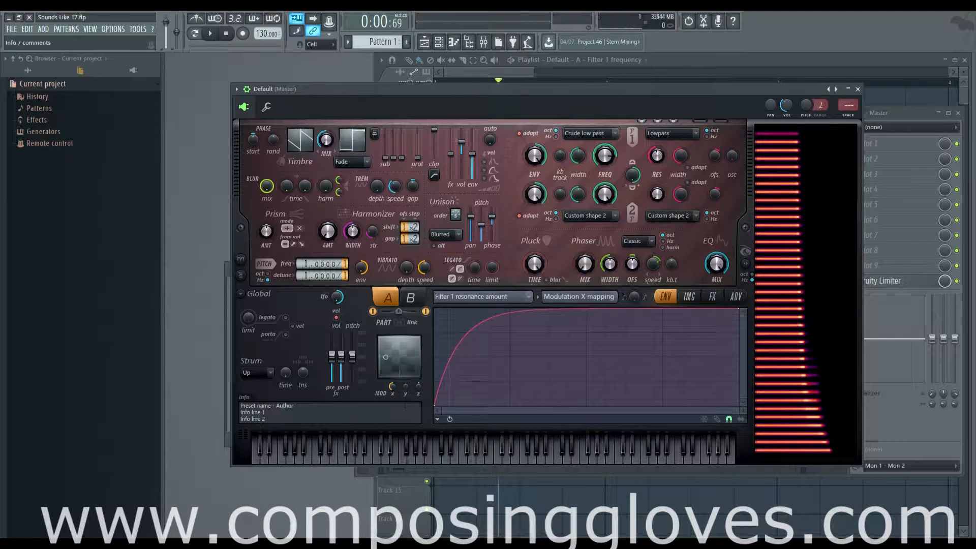
{"action": "left_click_drag", "start_coordinate": [392, 387], "coordinate": [391, 343]}
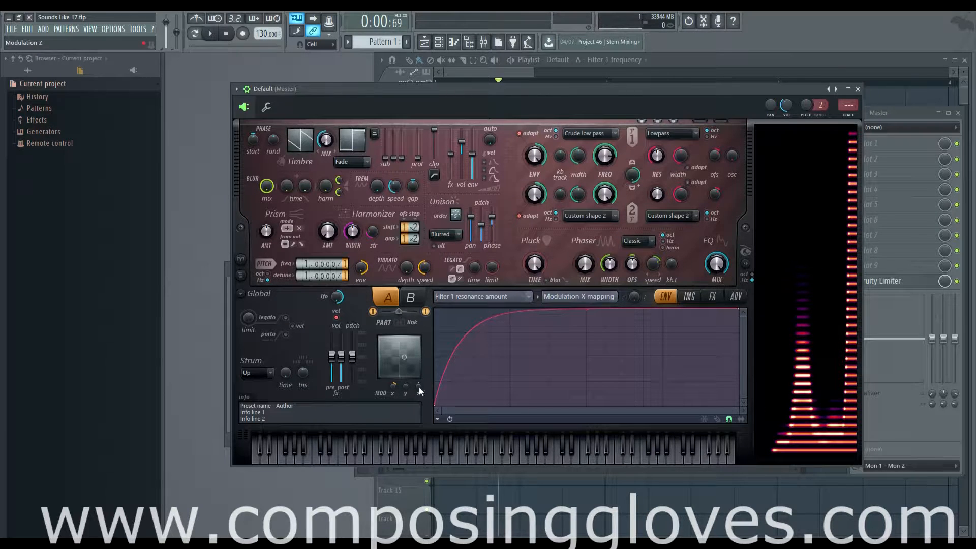
{"action": "mouse_move", "coordinate": [404, 356]}
{"action": "left_mouse_down"}
{"action": "mouse_move", "coordinate": [394, 369]}
{"action": "mouse_move", "coordinate": [400, 357]}
{"action": "left_mouse_up"}
{"action": "mouse_move", "coordinate": [418, 389]}
{"action": "left_mouse_down"}
{"action": "mouse_move", "coordinate": [419, 377]}
{"action": "mouse_move", "coordinate": [419, 387]}
{"action": "left_mouse_up"}
Switch off part B and turn on legato mode in the Global section
{"action": "left_click", "coordinate": [425, 311]}
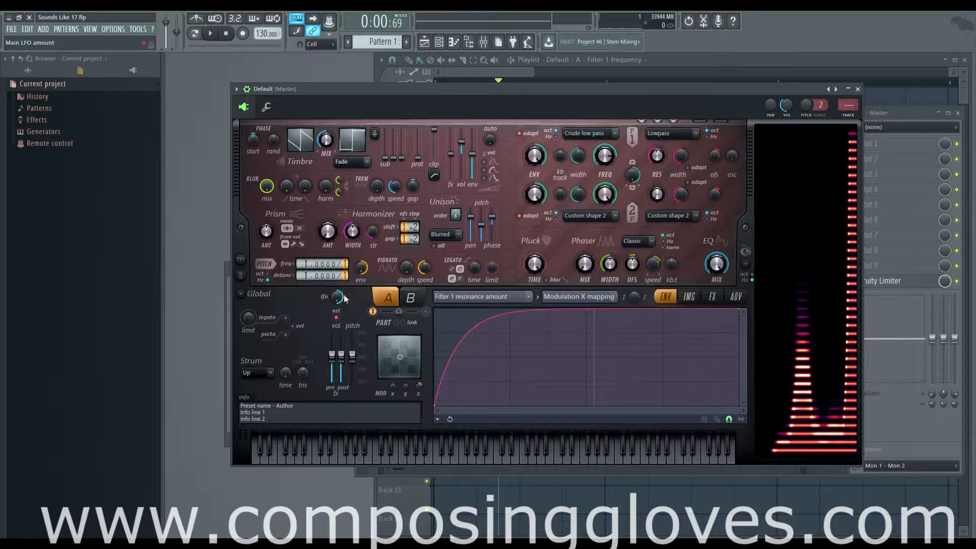
{"action": "left_click", "coordinate": [286, 318]}
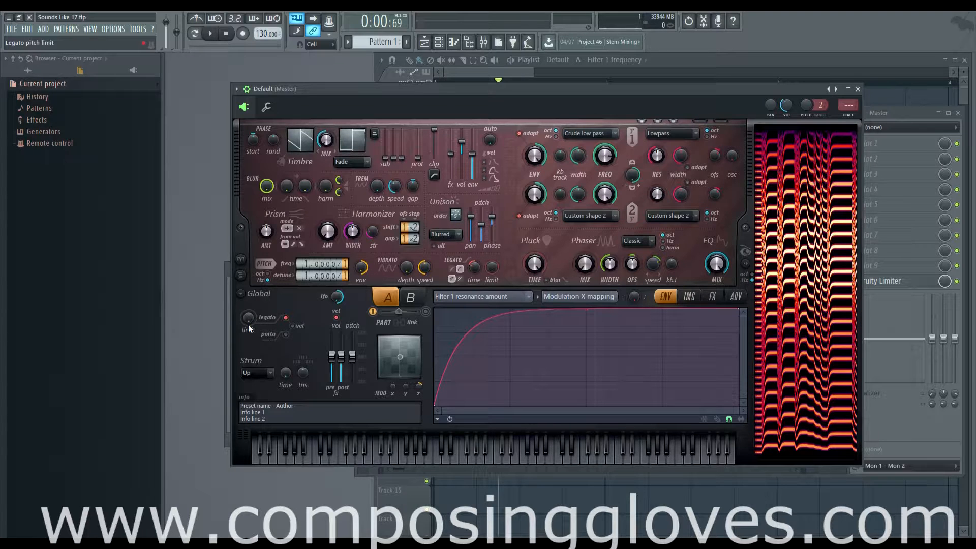
Try high and low legato pitch limits while playing overlapping notes, and return the limit to its starting position
{"action": "left_click_drag", "start_coordinate": [249, 318], "coordinate": [249, 254]}
{"action": "left_click", "coordinate": [249, 319]}
{"action": "left_click_drag", "start_coordinate": [250, 321], "coordinate": [250, 318]}
{"action": "left_click_drag", "start_coordinate": [250, 318], "coordinate": [249, 317]}
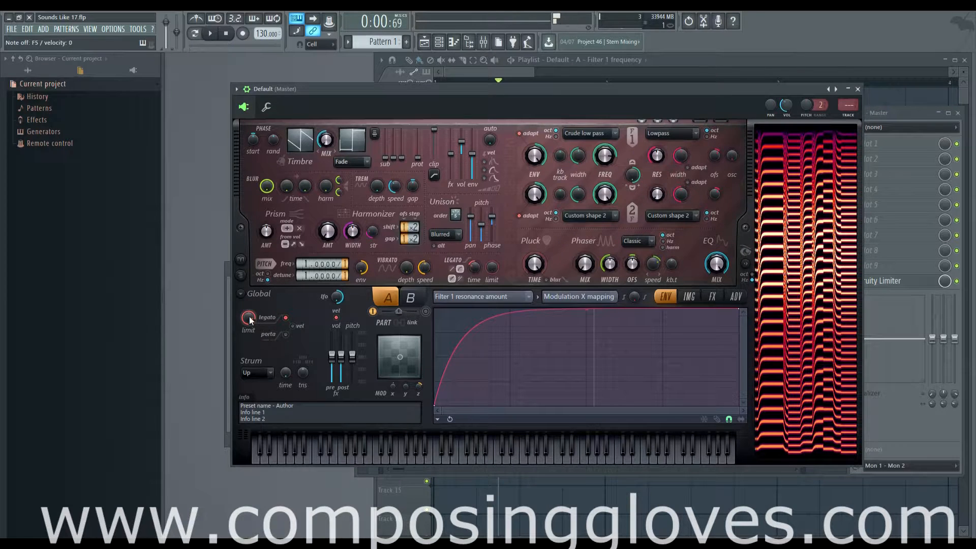
{"action": "left_click_drag", "start_coordinate": [250, 320], "coordinate": [250, 356]}
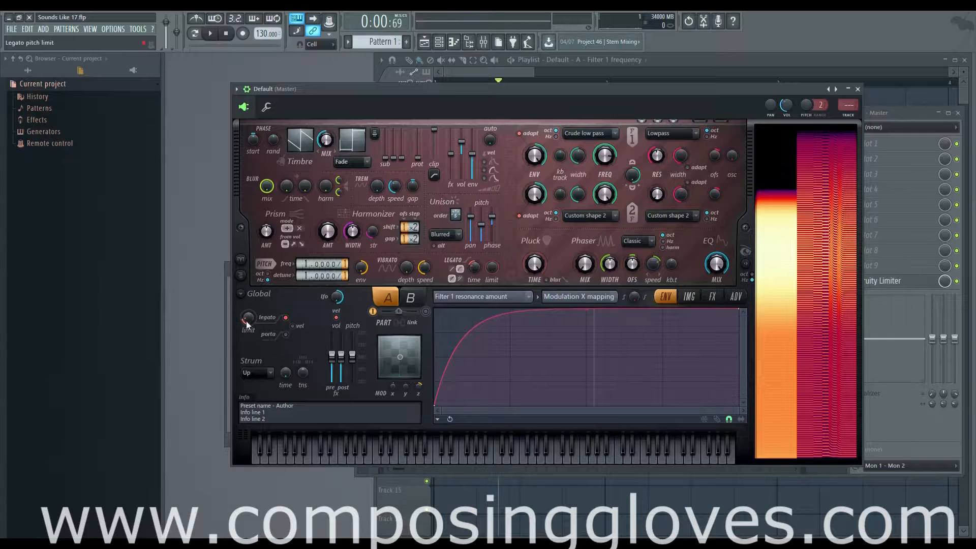
{"action": "left_click_drag", "start_coordinate": [248, 321], "coordinate": [249, 356]}
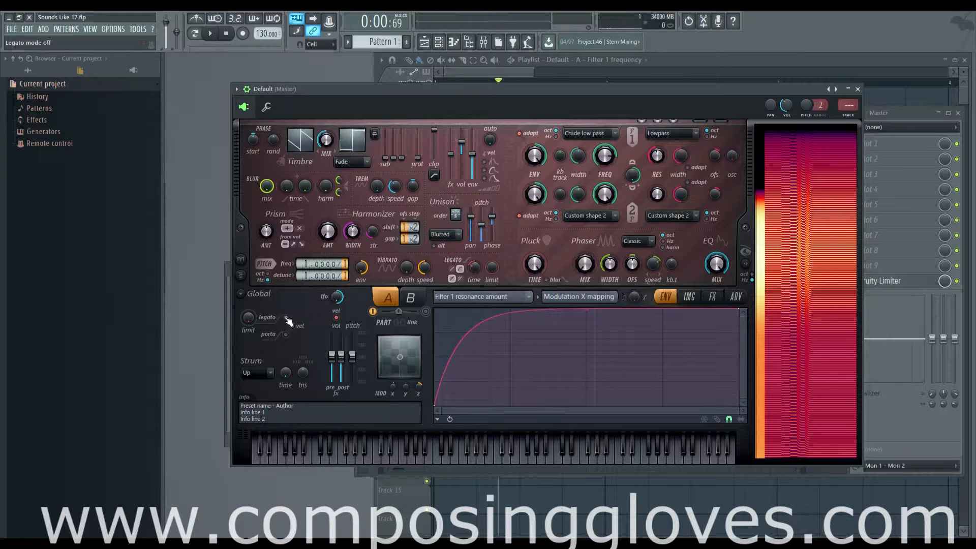
Turn on portamento mode and vary part A's legato time while playing notes
{"action": "left_click", "coordinate": [290, 336]}
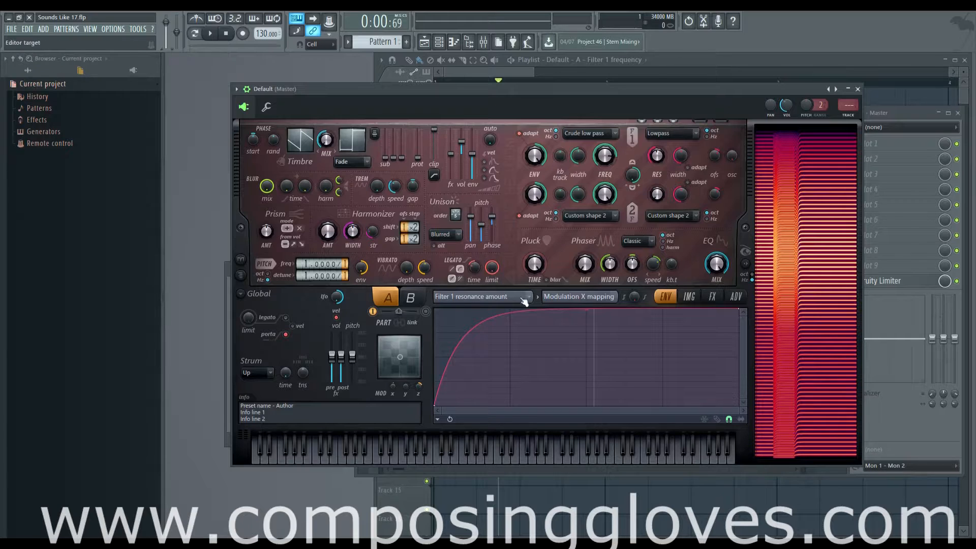
{"action": "mouse_move", "coordinate": [474, 267]}
{"action": "left_mouse_down"}
{"action": "mouse_move", "coordinate": [478, 256]}
{"action": "mouse_move", "coordinate": [479, 273]}
{"action": "left_mouse_up"}
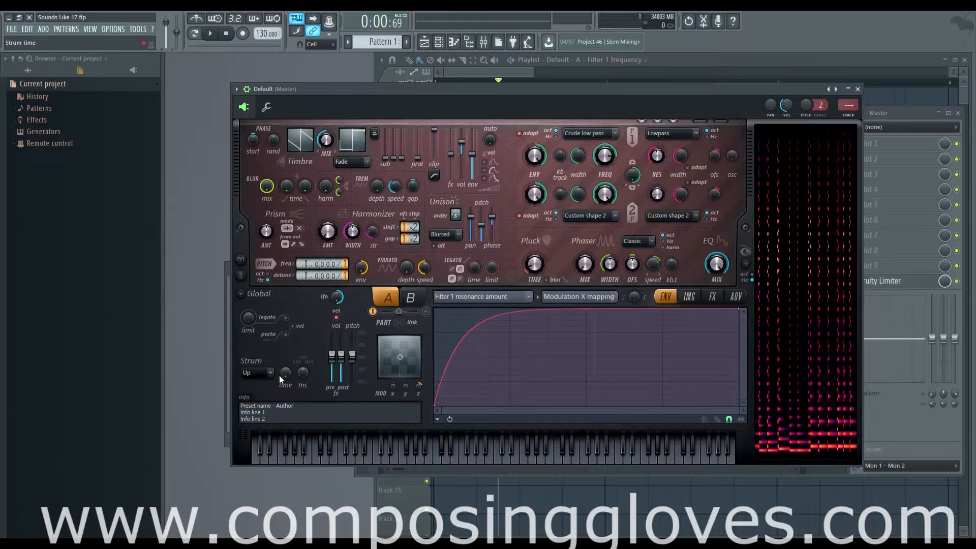
Raise the strum time with the strum mode kept on Up
{"action": "mouse_move", "coordinate": [285, 374]}
{"action": "left_mouse_down"}
{"action": "mouse_move", "coordinate": [286, 333]}
{"action": "mouse_move", "coordinate": [289, 381]}
{"action": "left_mouse_up"}
{"action": "left_click", "coordinate": [255, 373]}
{"action": "left_click", "coordinate": [274, 346]}
{"action": "left_click_drag", "start_coordinate": [288, 375], "coordinate": [287, 356]}
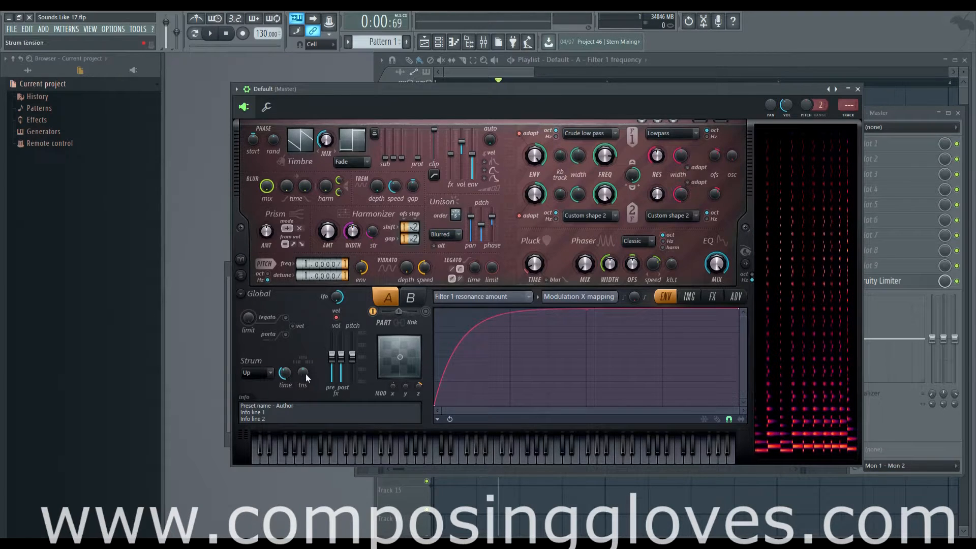
Test different strum tensions on played chords, return the tension to neutral, and set the strum mode to Down
{"action": "left_click_drag", "start_coordinate": [302, 373], "coordinate": [303, 375]}
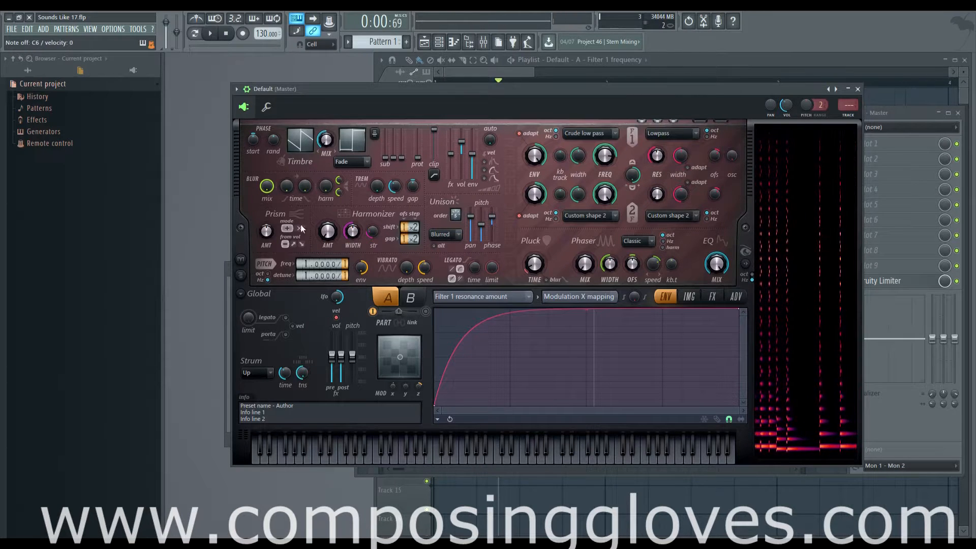
{"action": "left_click_drag", "start_coordinate": [303, 373], "coordinate": [303, 358]}
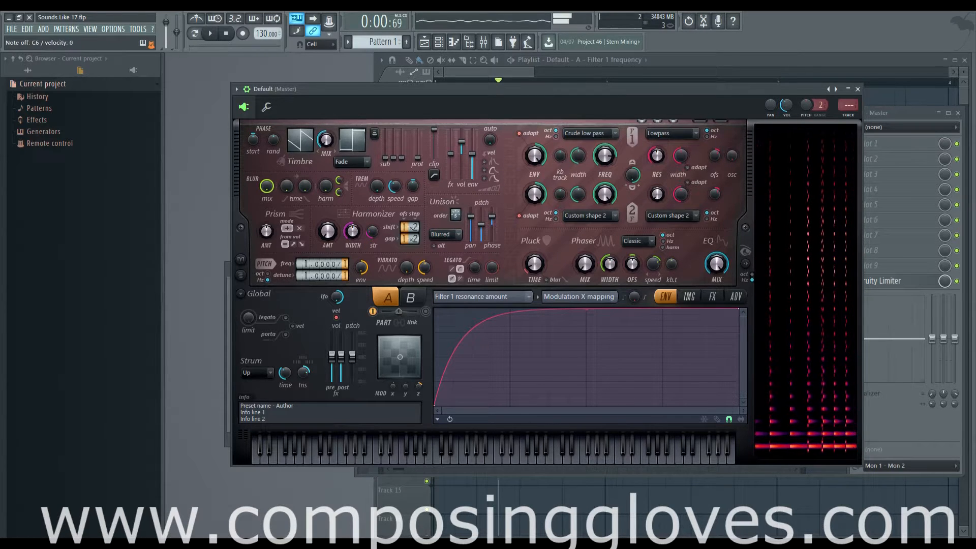
{"action": "left_click_drag", "start_coordinate": [304, 376], "coordinate": [304, 340]}
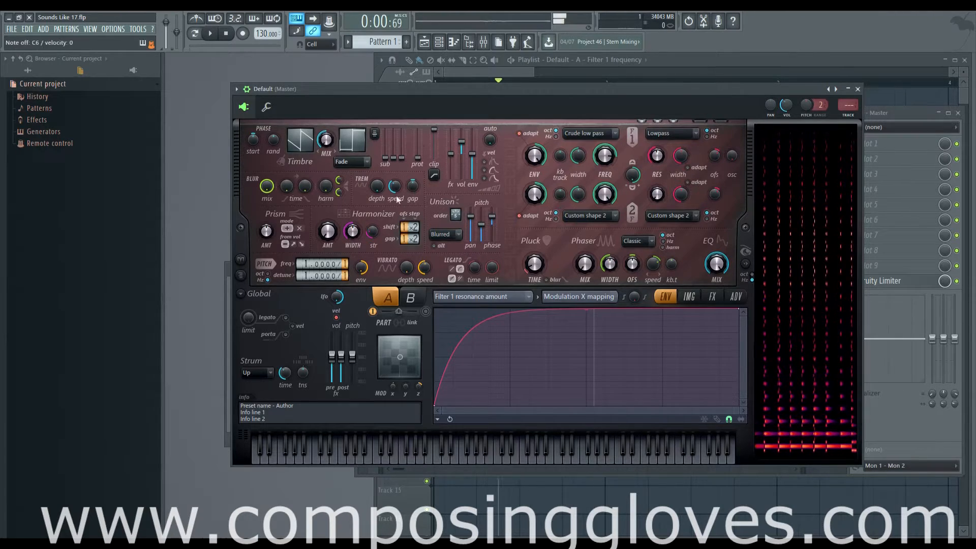
{"action": "left_click", "coordinate": [256, 372]}
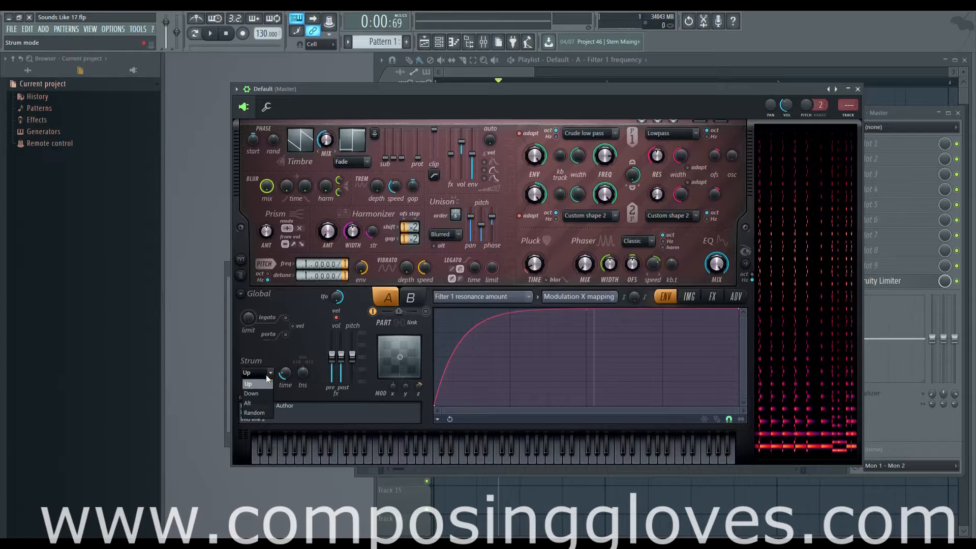
{"action": "left_click", "coordinate": [262, 396]}
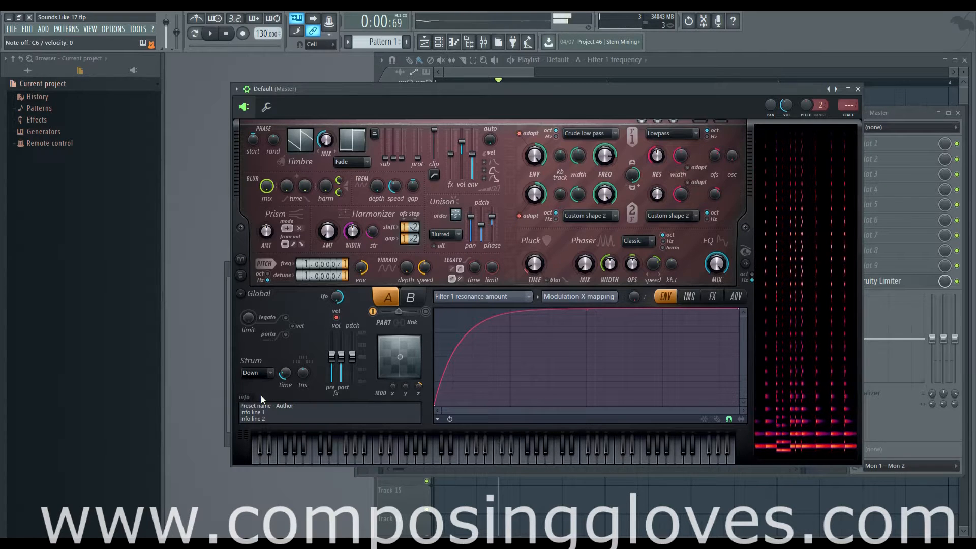
Try the Alt strum mode on played notes, set the mode to Random, and lower the strum tension
{"action": "left_click", "coordinate": [261, 375]}
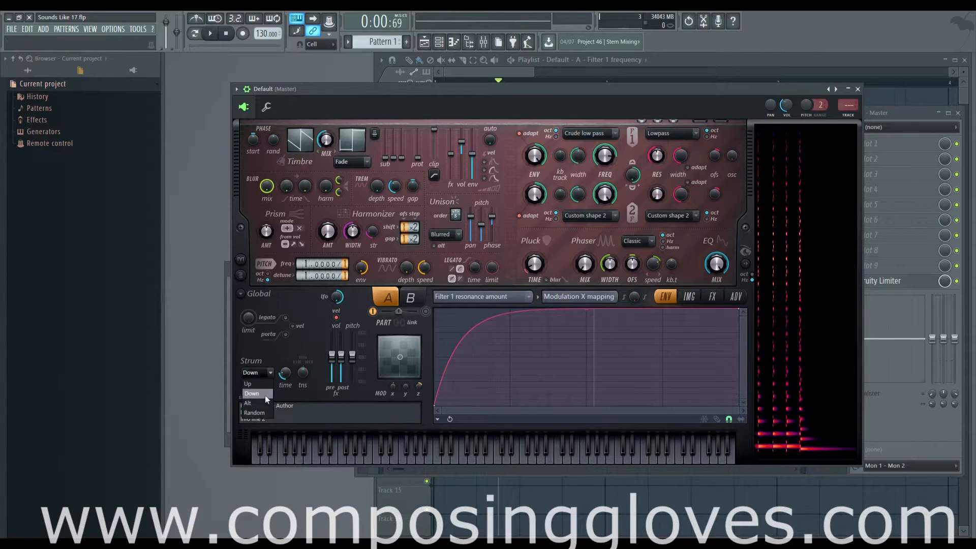
{"action": "left_click", "coordinate": [264, 402]}
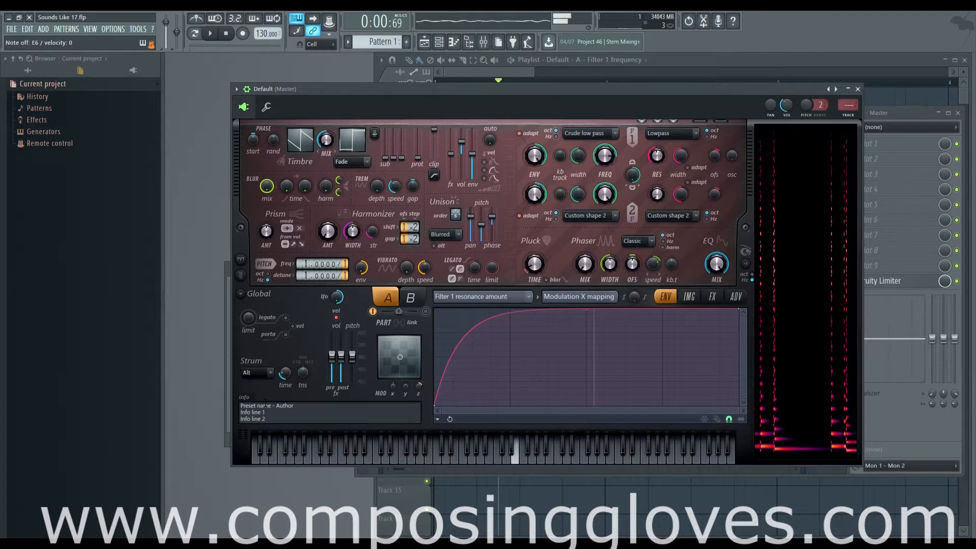
{"action": "left_click", "coordinate": [249, 374]}
{"action": "left_click", "coordinate": [262, 412]}
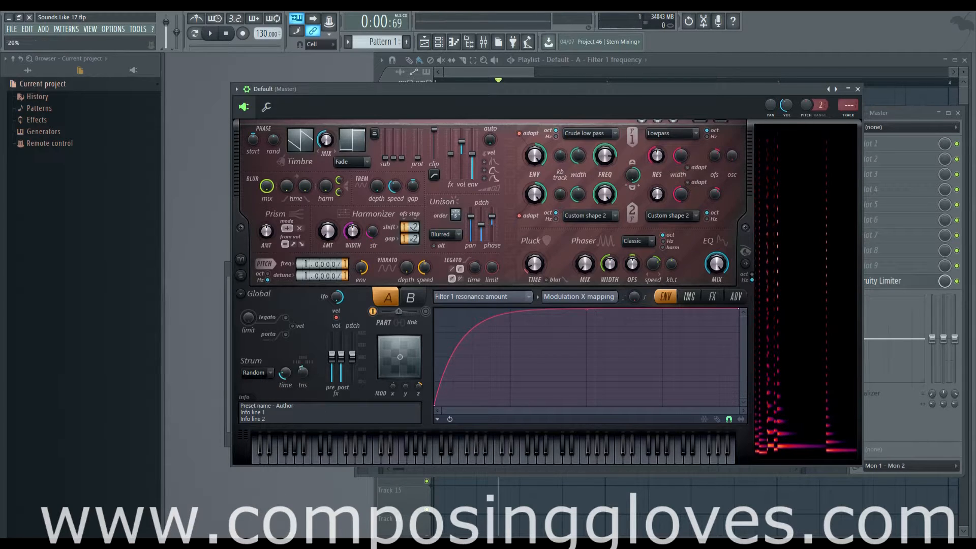
{"action": "left_click_drag", "start_coordinate": [303, 370], "coordinate": [303, 401]}
{"action": "left_click", "coordinate": [284, 372]}
Replace the whole preset info text with "Composing Gloves"
{"action": "left_click_drag", "start_coordinate": [298, 420], "coordinate": [148, 377]}
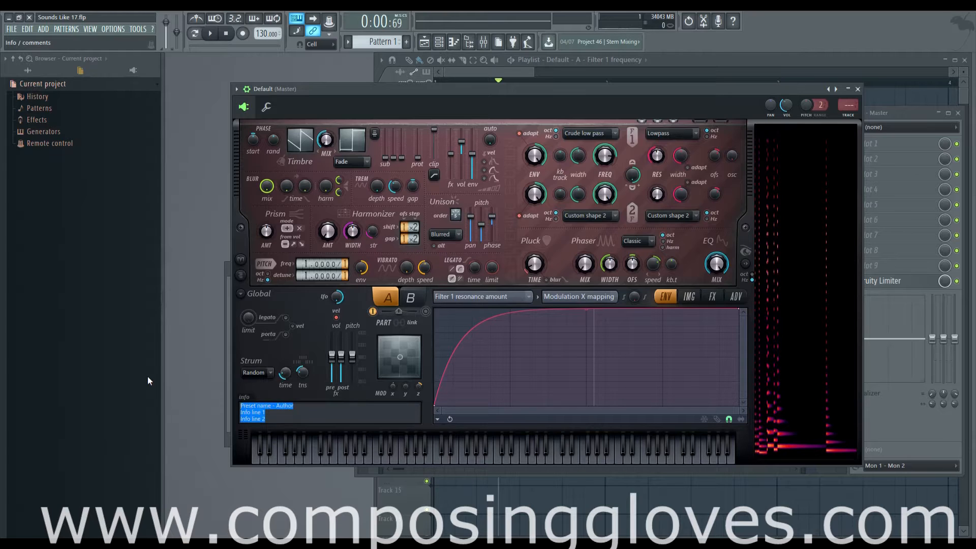
{"action": "type", "text": "Composing "}
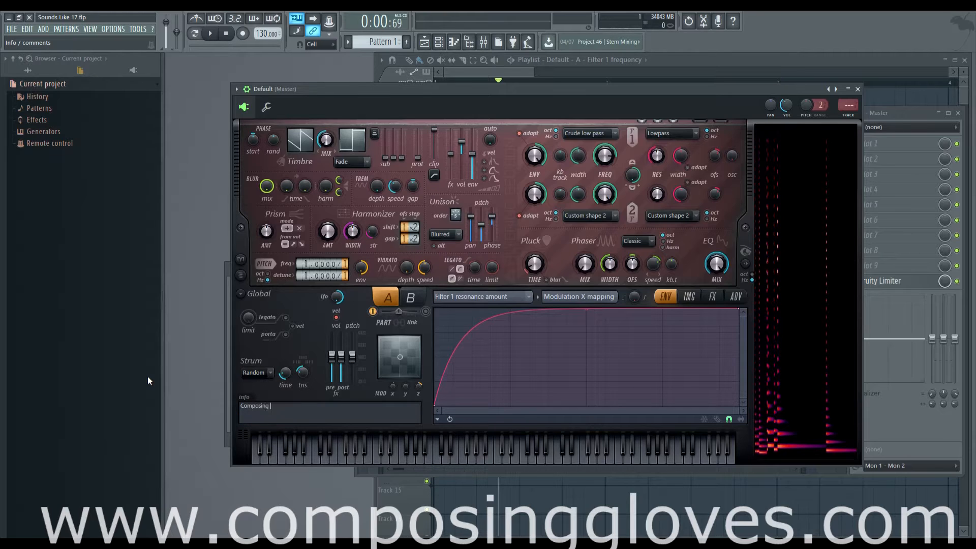
{"action": "type", "text": "gloves"}
{"action": "key", "text": "BackSpace"}
{"action": "key", "text": "BackSpace"}
{"action": "key", "text": "BackSpace"}
{"action": "key", "text": "BackSpace"}
{"action": "key", "text": "BackSpace"}
{"action": "key", "text": "BackSpace"}
{"action": "type", "text": "Gloves"}
Open the dialog for saving the current sound as a preset, view its folders, and close it without saving
{"action": "left_click", "coordinate": [237, 90]}
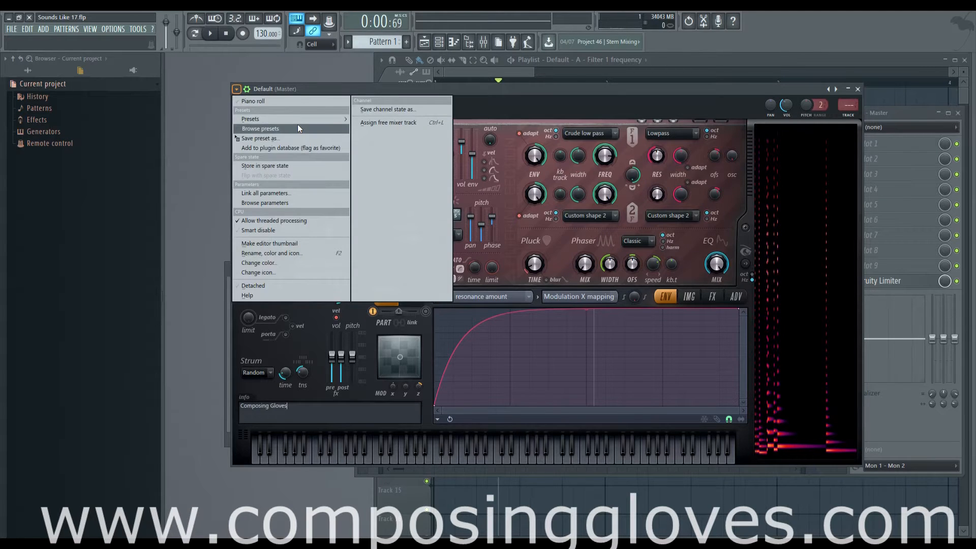
{"action": "left_click", "coordinate": [293, 139]}
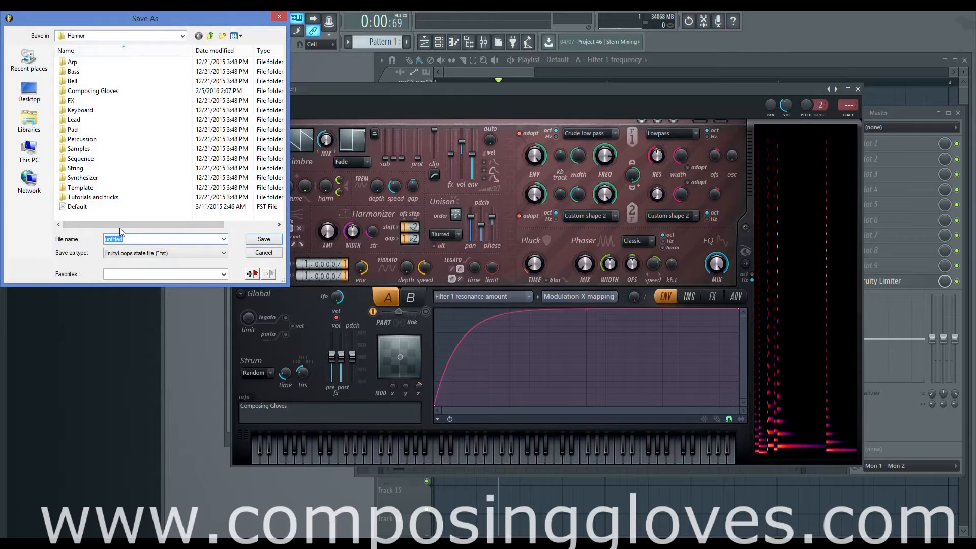
{"action": "left_click", "coordinate": [279, 21]}
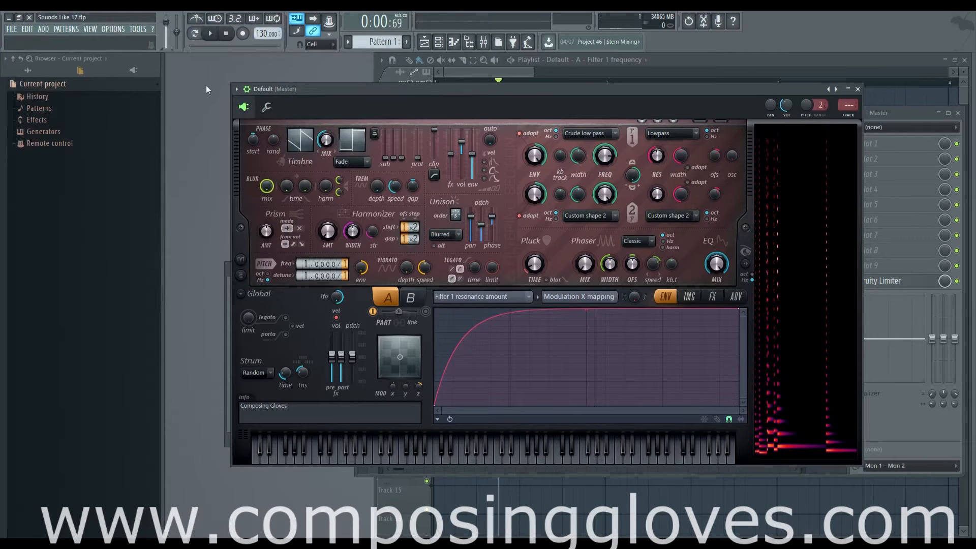
Look through the preset categories, including Arp and the Leads in Composing Gloves, without loading a preset
{"action": "left_click", "coordinate": [237, 89]}
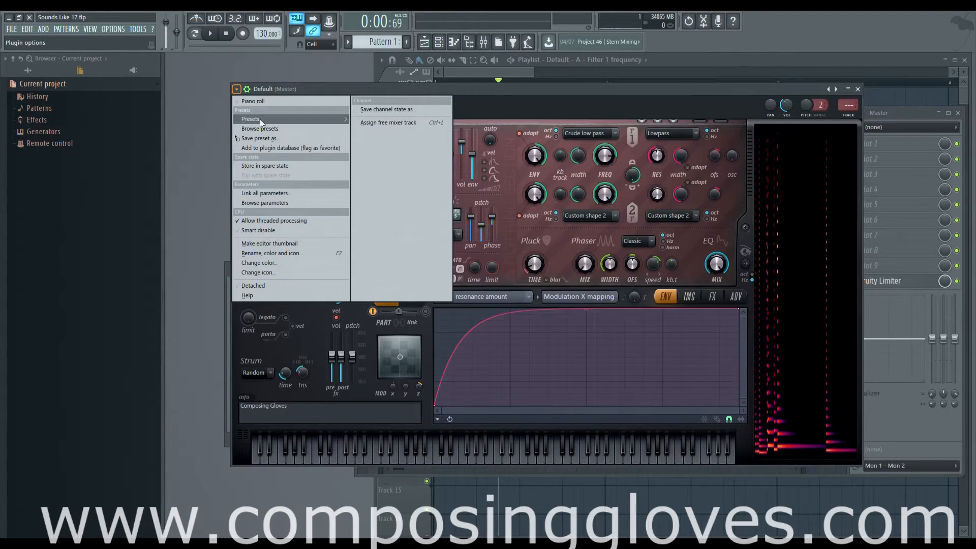
{"action": "mouse_move", "coordinate": [260, 119]}
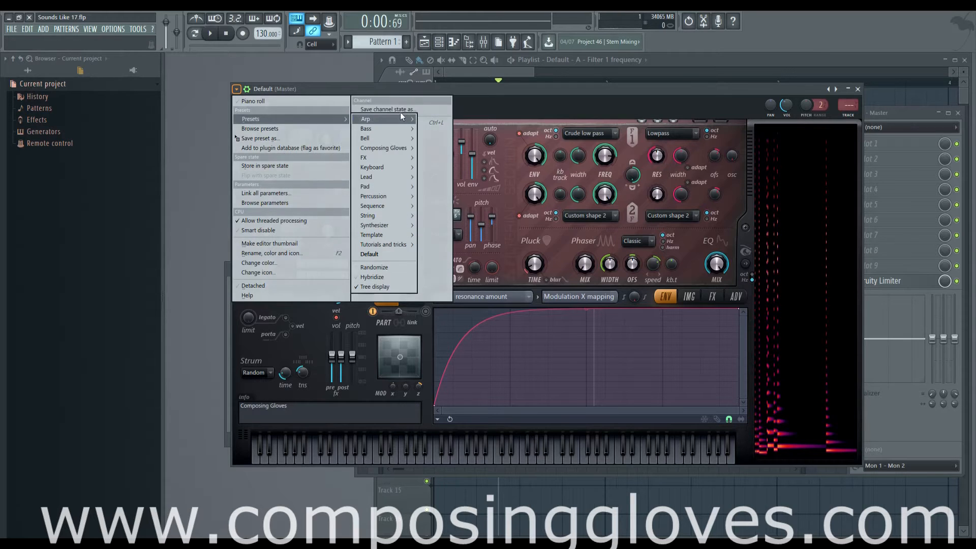
{"action": "mouse_move", "coordinate": [400, 119]}
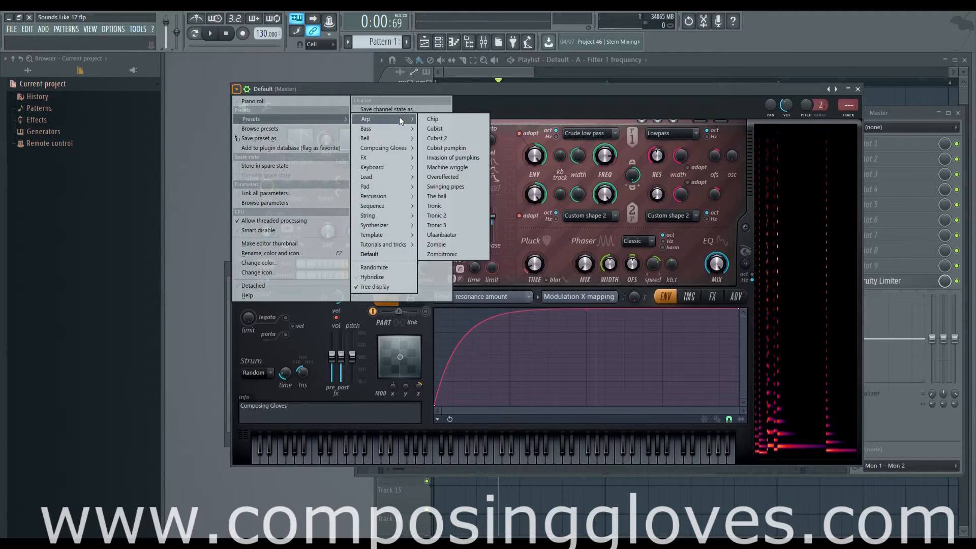
{"action": "mouse_move", "coordinate": [400, 150]}
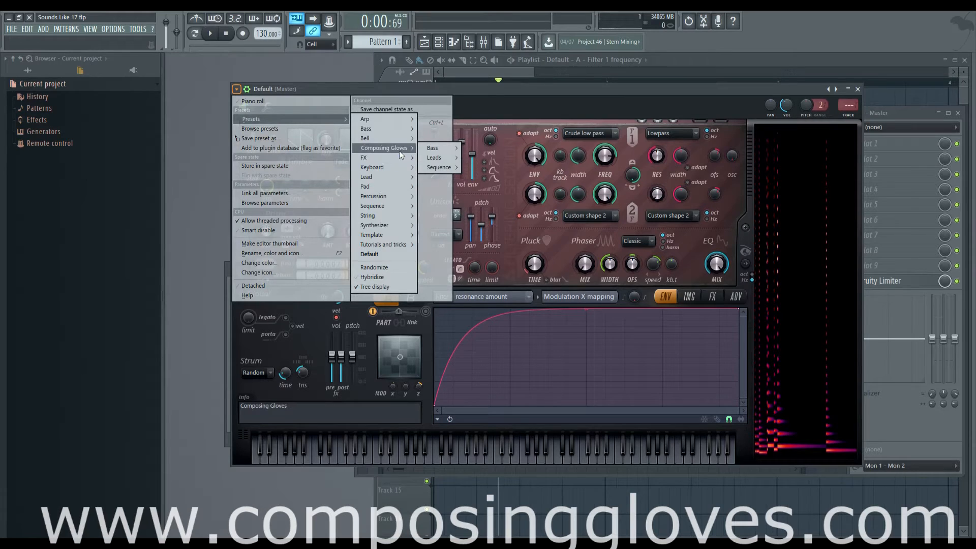
{"action": "mouse_move", "coordinate": [431, 152]}
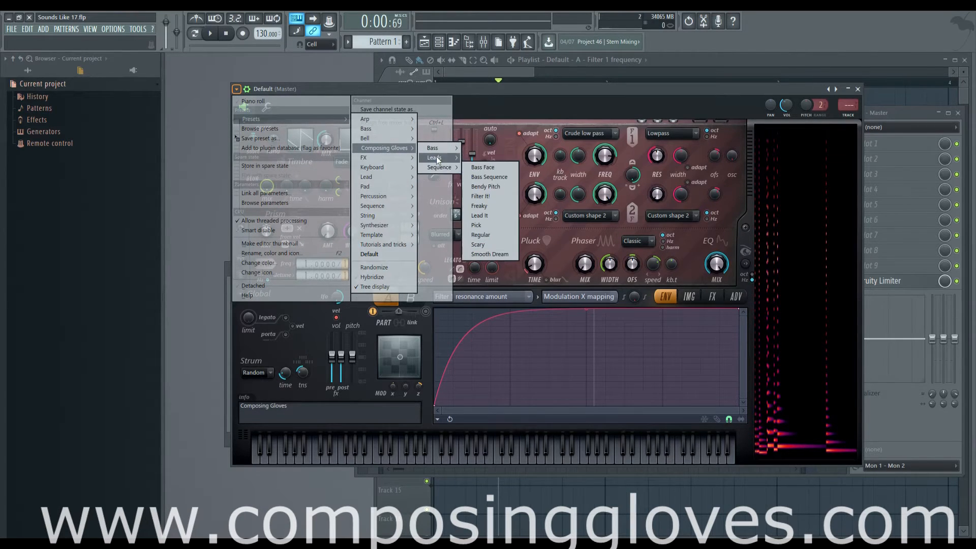
{"action": "left_click", "coordinate": [524, 92]}
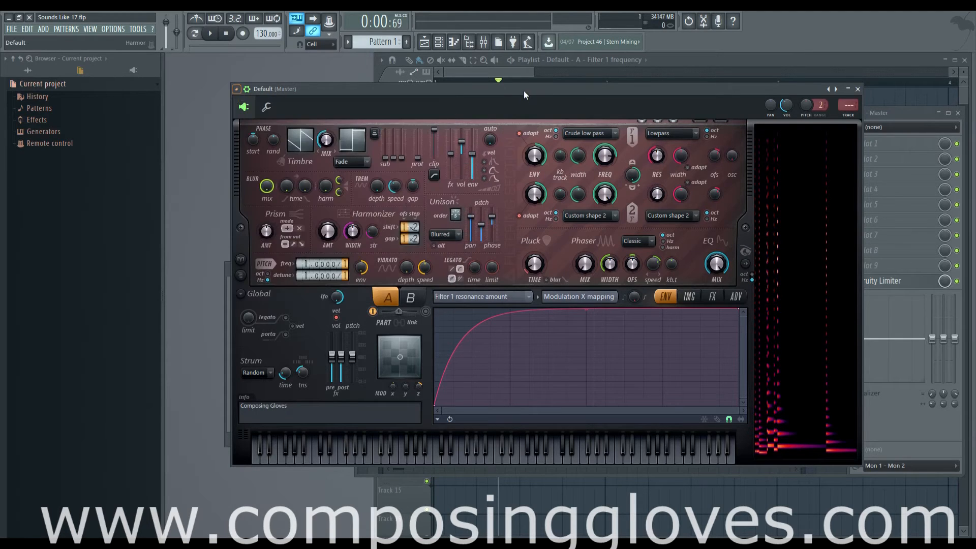